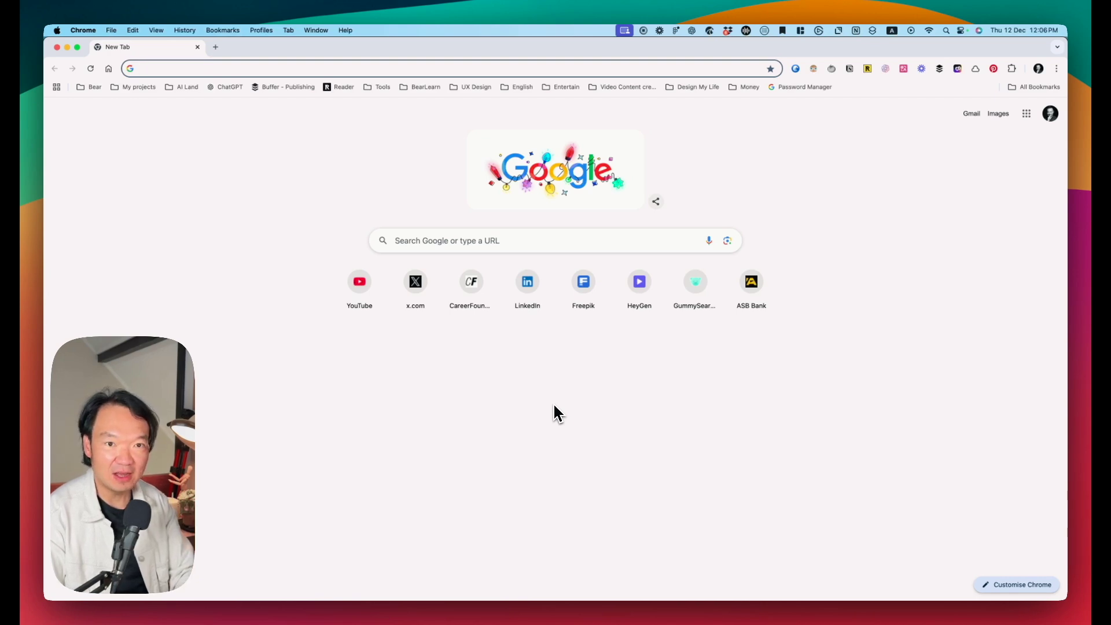
Go to gummysearch.com from the Chrome address bar and log in to the Audiences page
{"action": "left_click", "coordinate": [587, 408]}
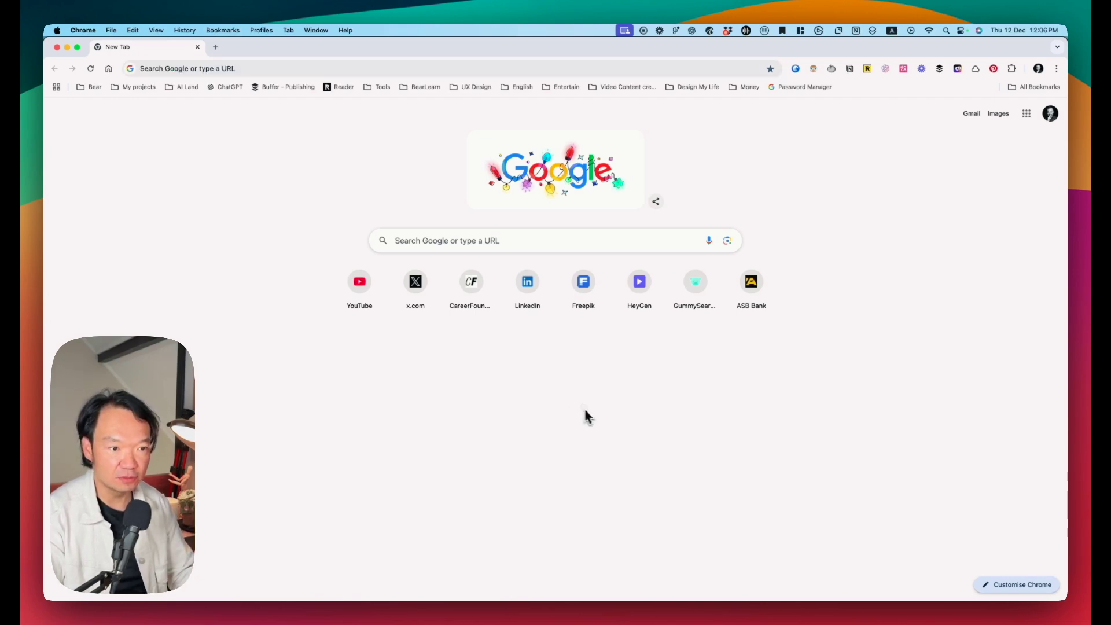
{"action": "key", "text": "super+l"}
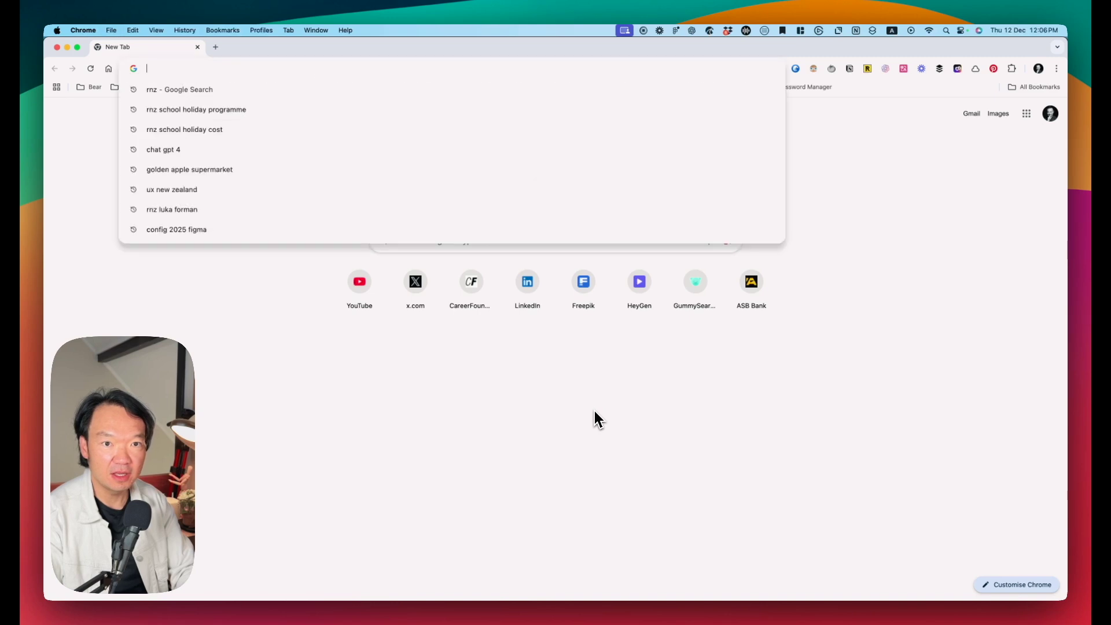
{"action": "type", "text": "gummysearch.com"}
{"action": "key", "text": "Return"}
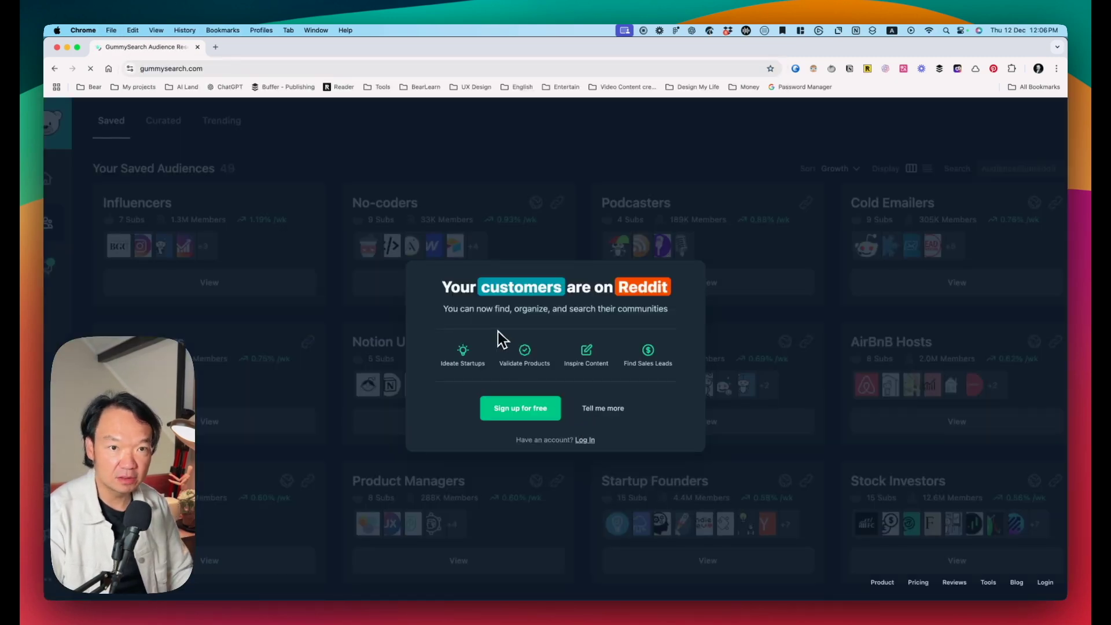
{"action": "left_click", "coordinate": [585, 441]}
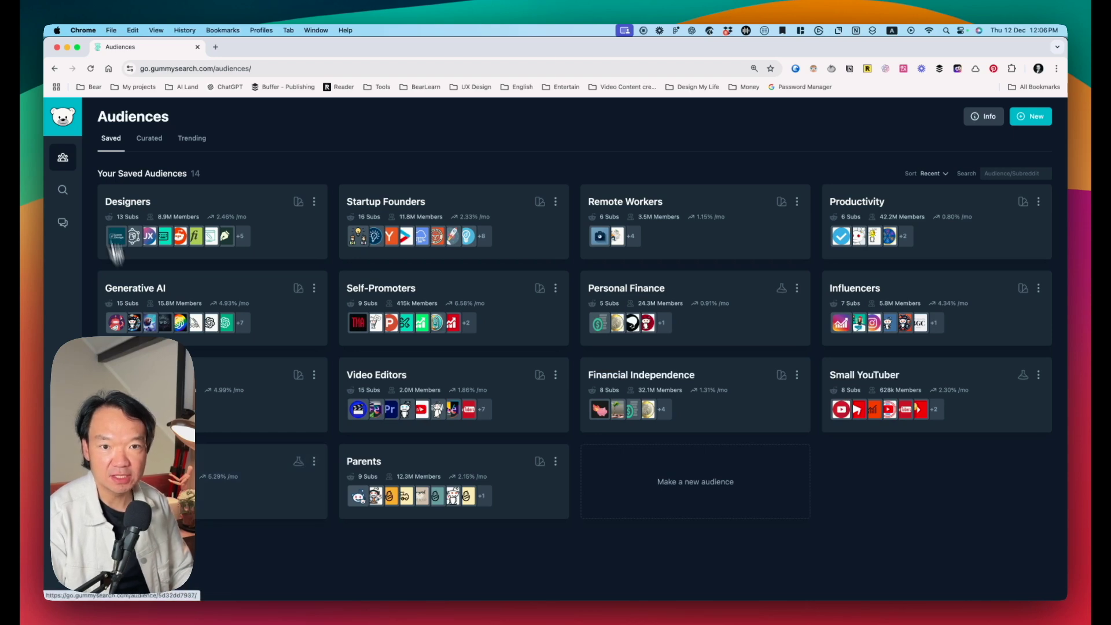
{"action": "left_click", "coordinate": [63, 190]}
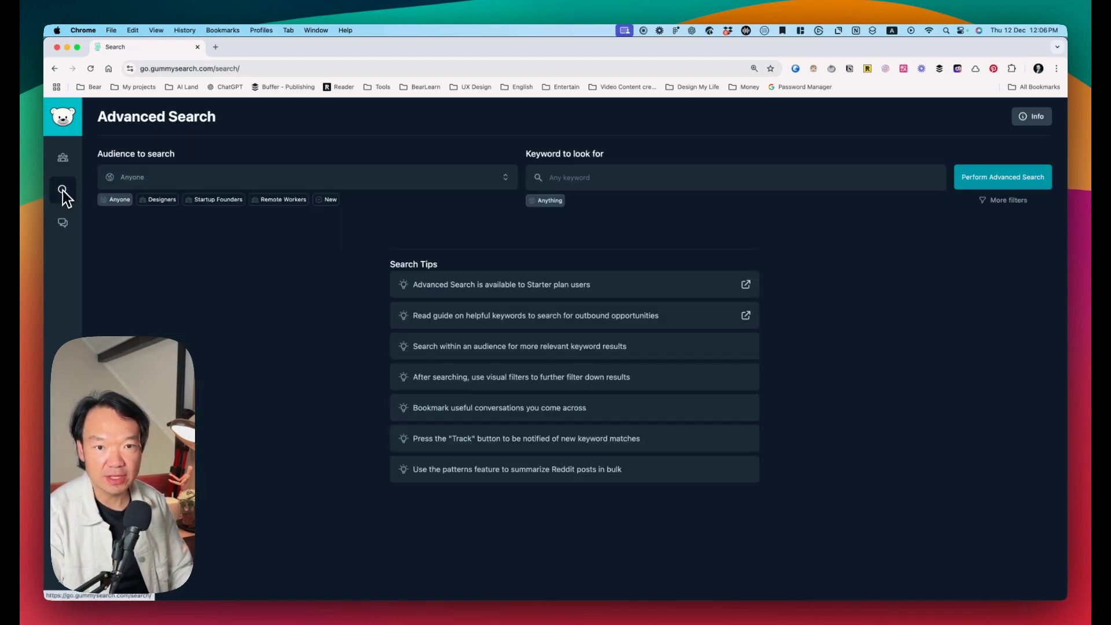
{"action": "left_click", "coordinate": [63, 159]}
{"action": "left_click", "coordinate": [64, 193]}
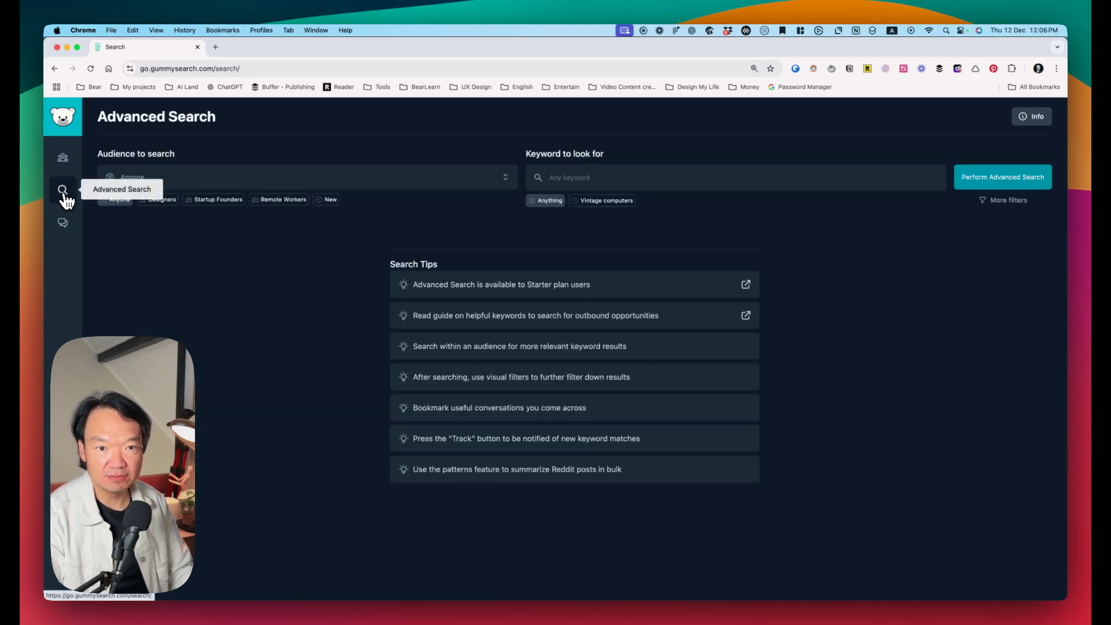
{"action": "left_click", "coordinate": [64, 231]}
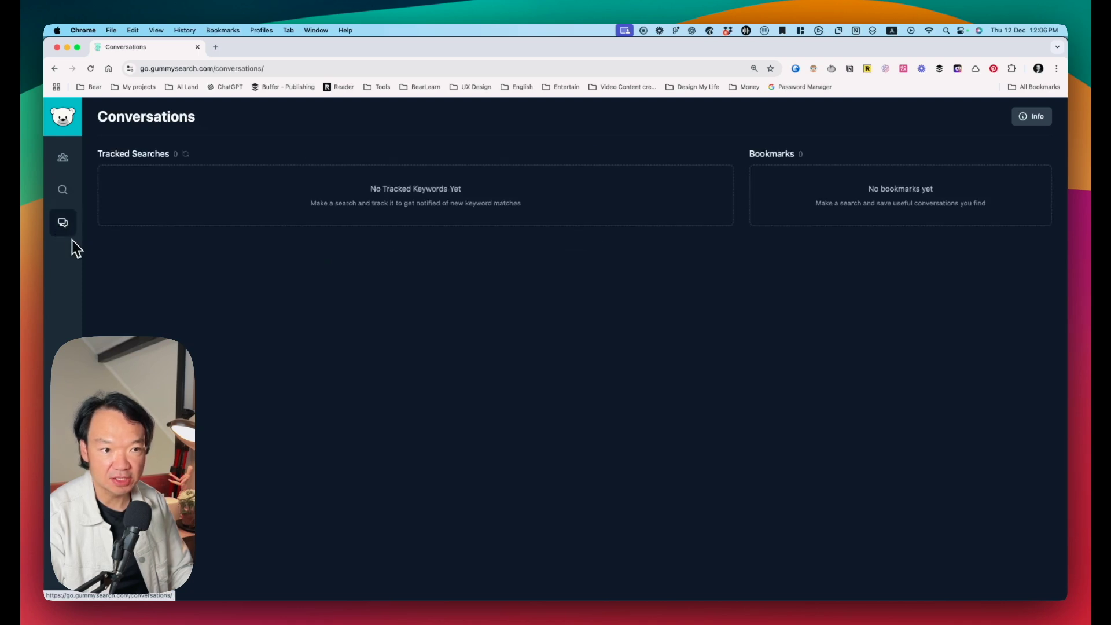
{"action": "left_click", "coordinate": [64, 160]}
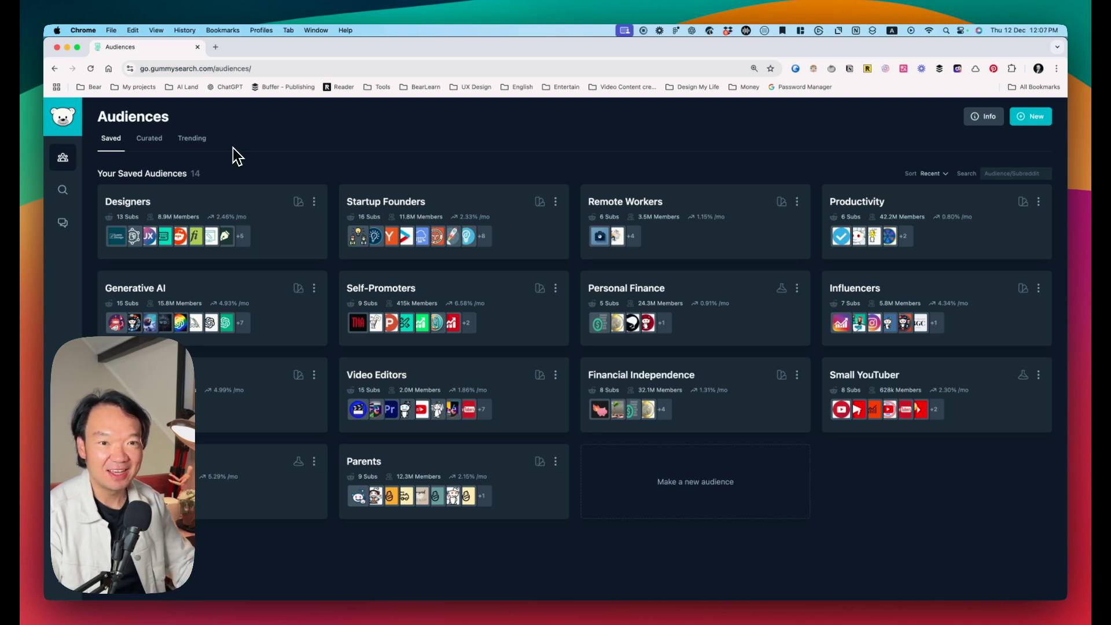
{"action": "left_click", "coordinate": [151, 141]}
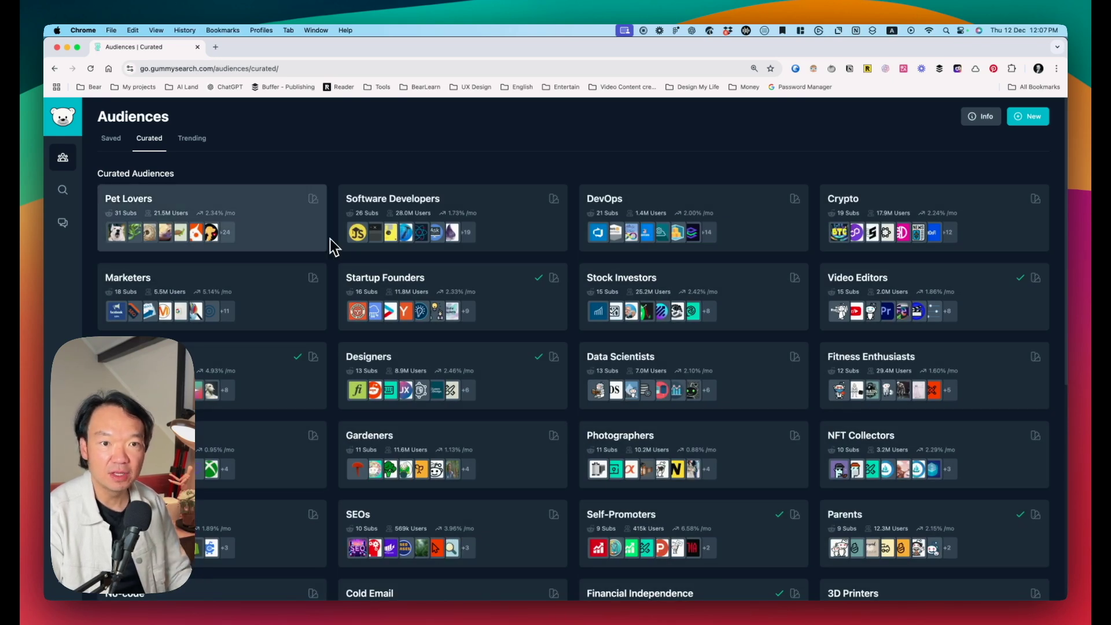
{"action": "left_click", "coordinate": [113, 142]}
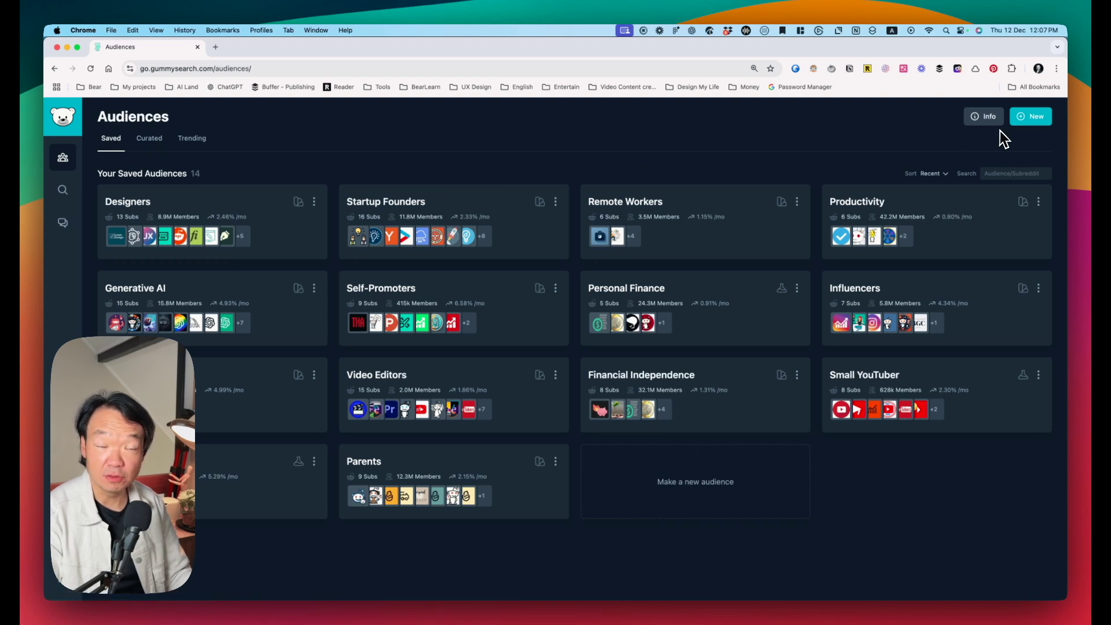
Show Active and Growing trending subreddits sized 10k–100k and search for 'product design'
{"action": "left_click", "coordinate": [194, 140]}
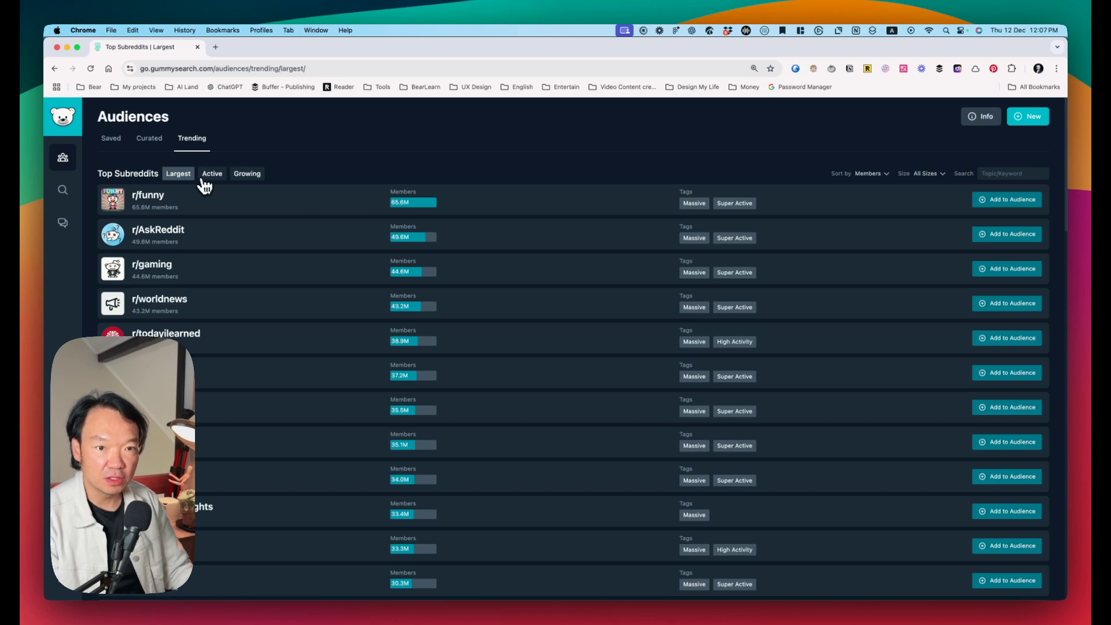
{"action": "left_click", "coordinate": [215, 178]}
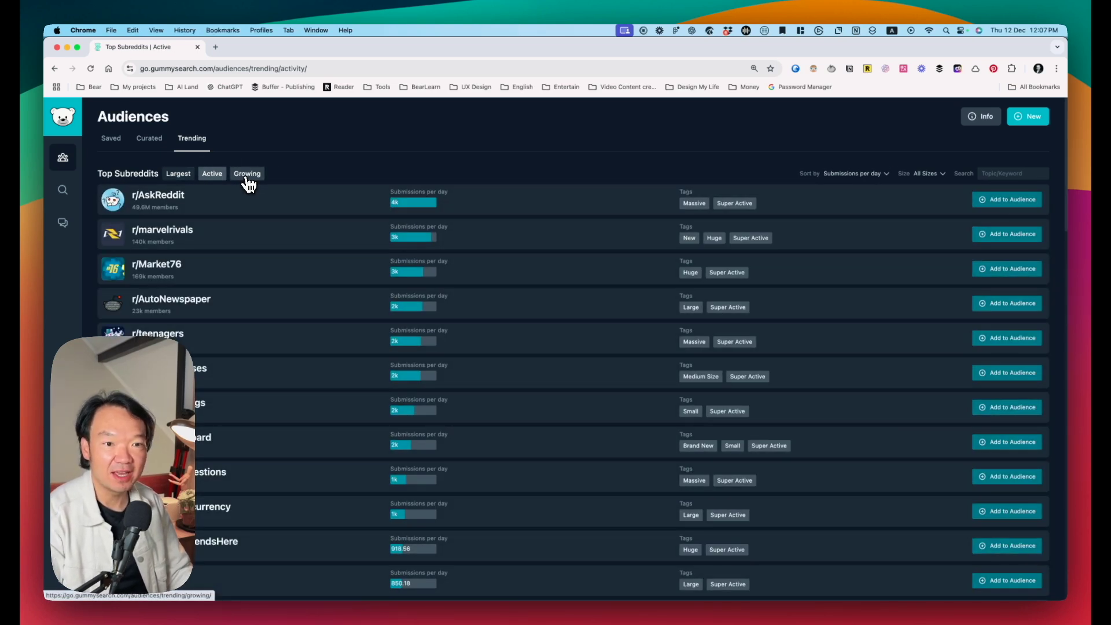
{"action": "left_click", "coordinate": [247, 175]}
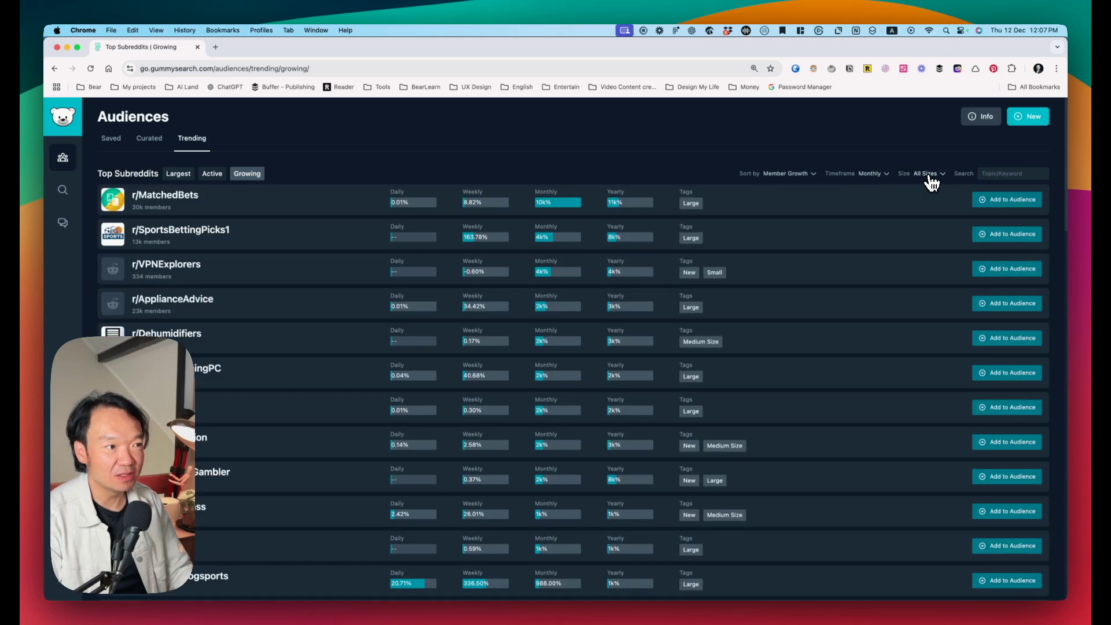
{"action": "left_click", "coordinate": [929, 173]}
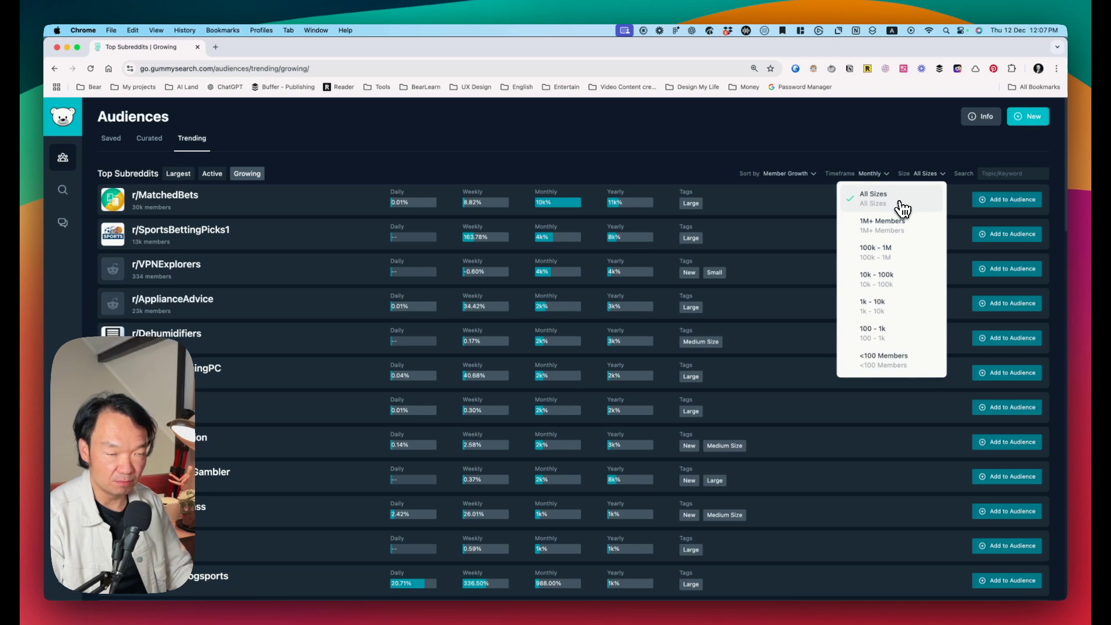
{"action": "left_click", "coordinate": [889, 286]}
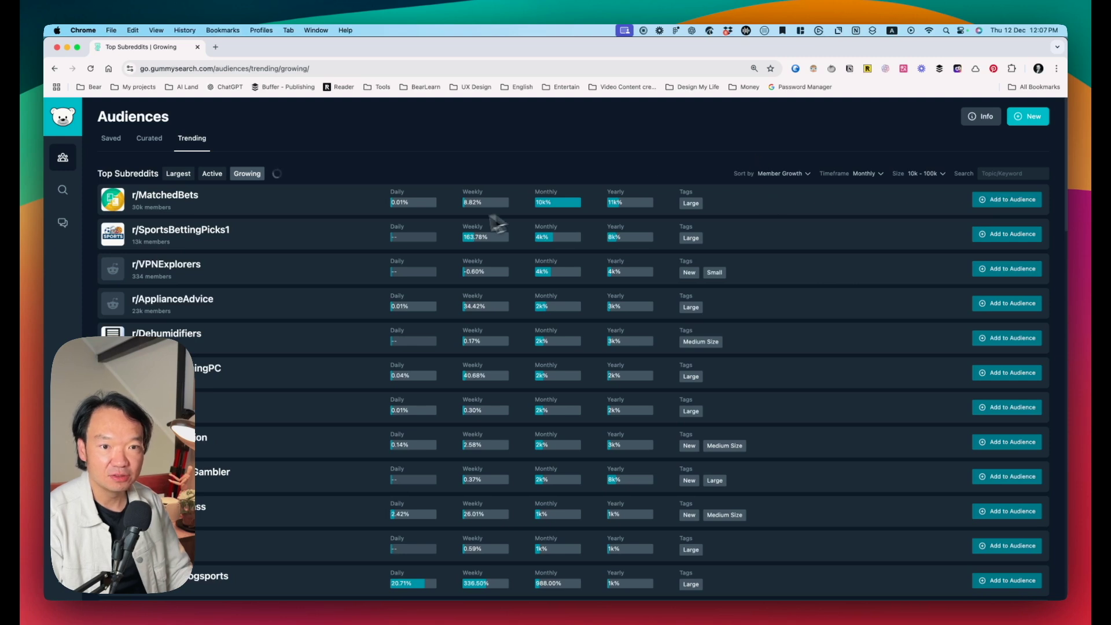
{"action": "left_click", "coordinate": [1020, 172]}
{"action": "type", "text": "product design"}
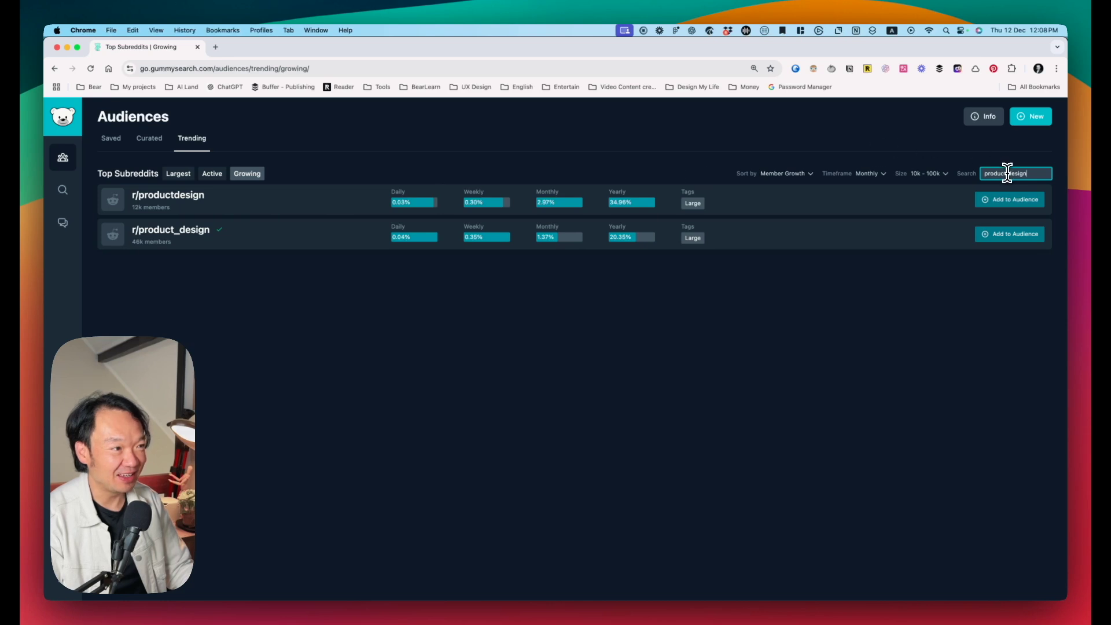
Add r/productdesign to the Designers audience, then go back to the Saved audiences
{"action": "left_click", "coordinate": [209, 215]}
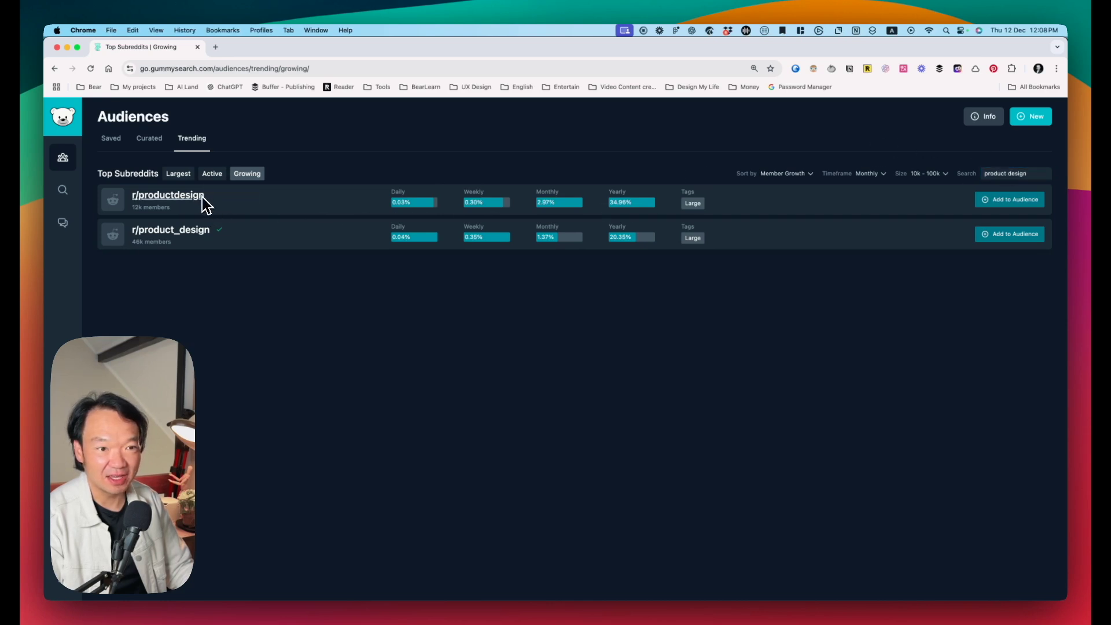
{"action": "left_click", "coordinate": [1009, 204]}
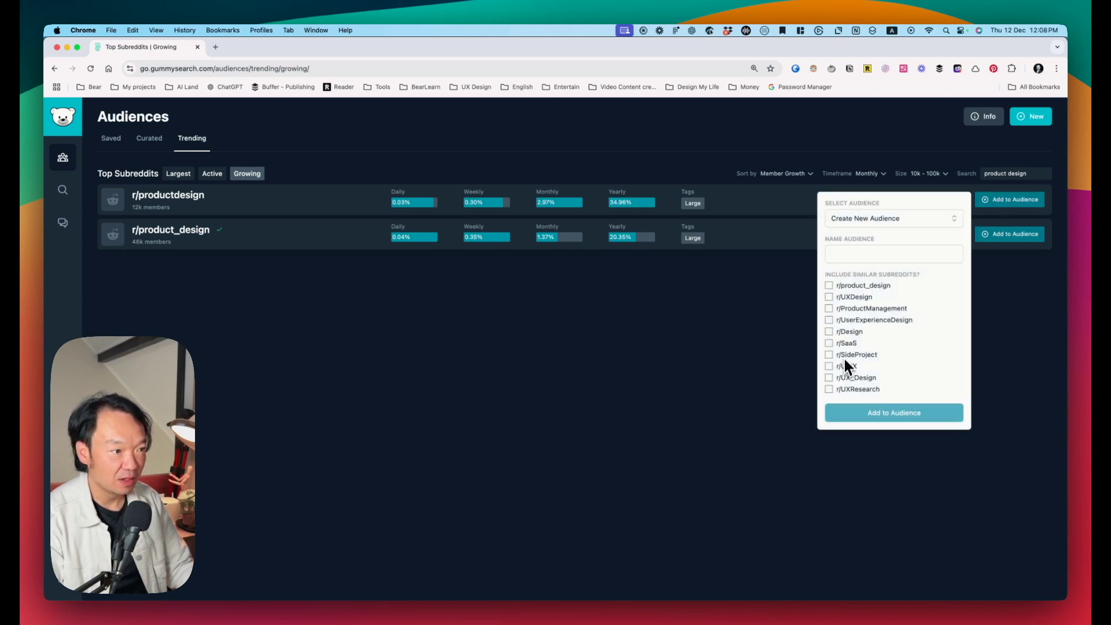
{"action": "left_click", "coordinate": [894, 218]}
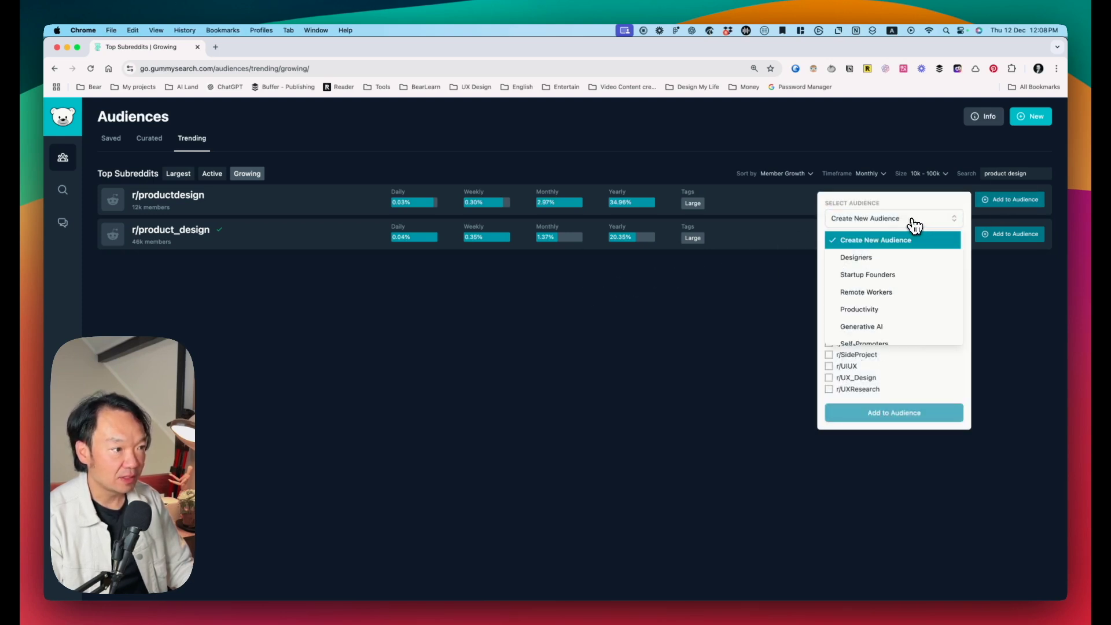
{"action": "left_click", "coordinate": [886, 255]}
{"action": "left_click", "coordinate": [900, 385]}
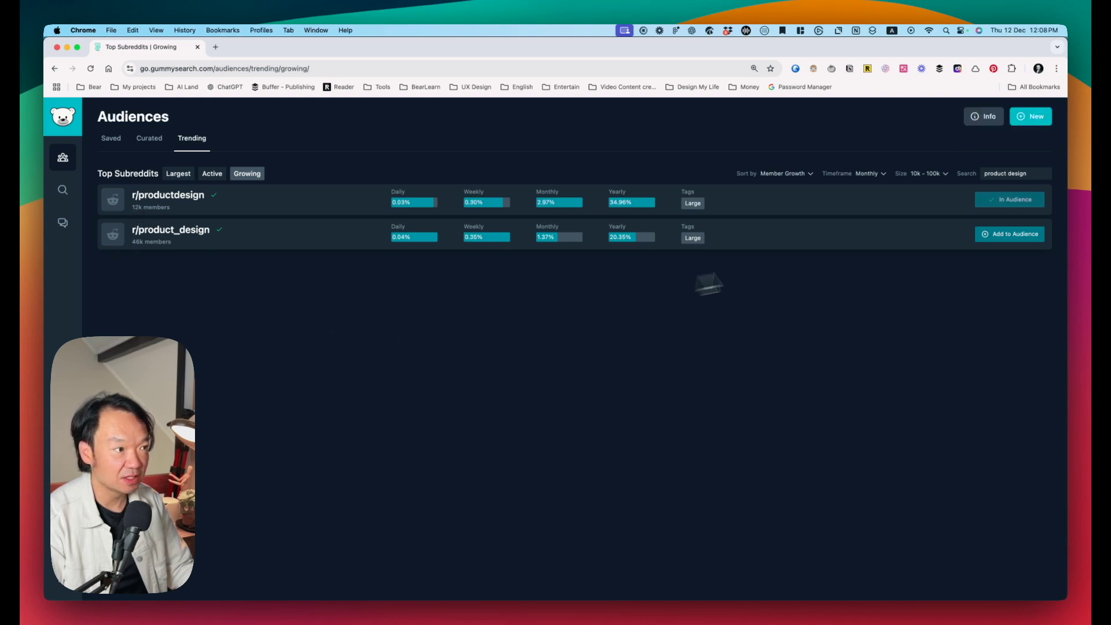
{"action": "left_click", "coordinate": [112, 140]}
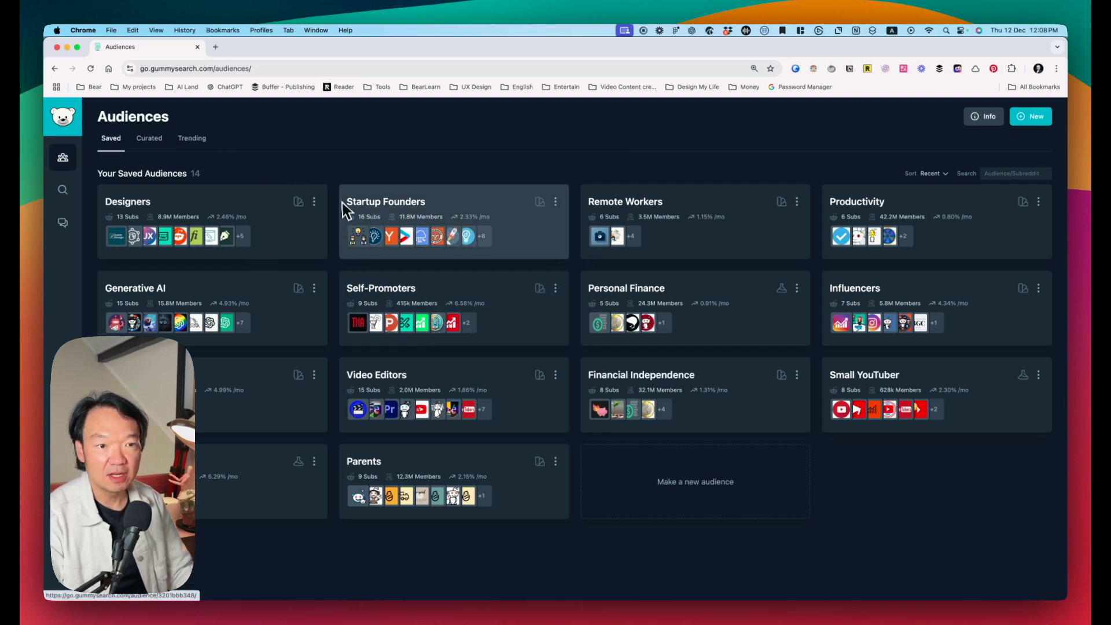
Open the Designers audience's Topics tab and select the Portfolio topic
{"action": "left_click", "coordinate": [263, 210]}
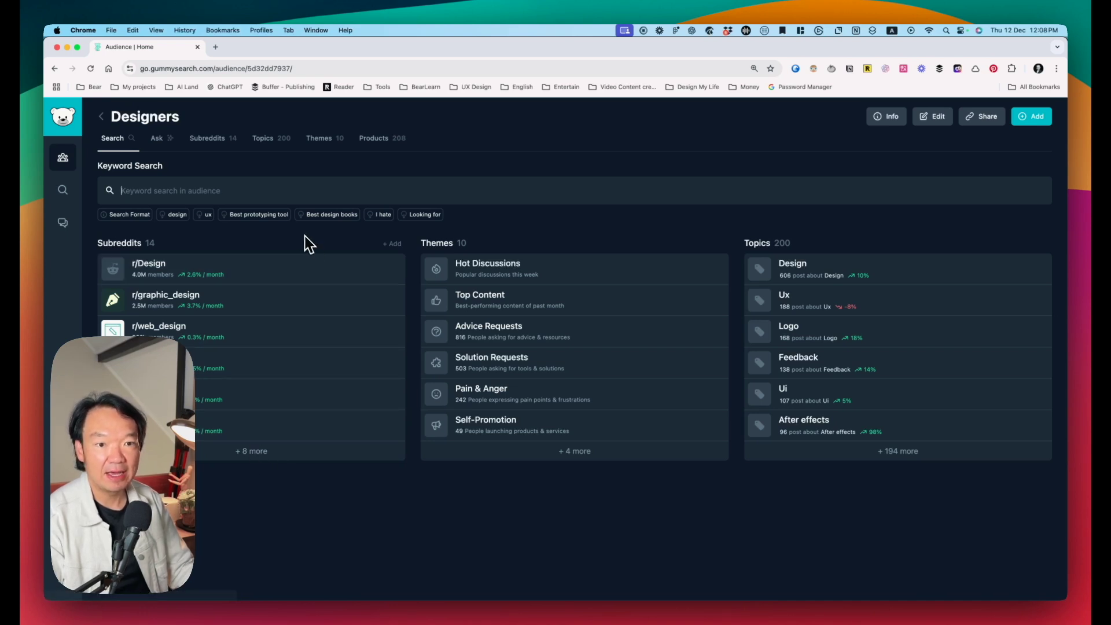
{"action": "left_click", "coordinate": [264, 141]}
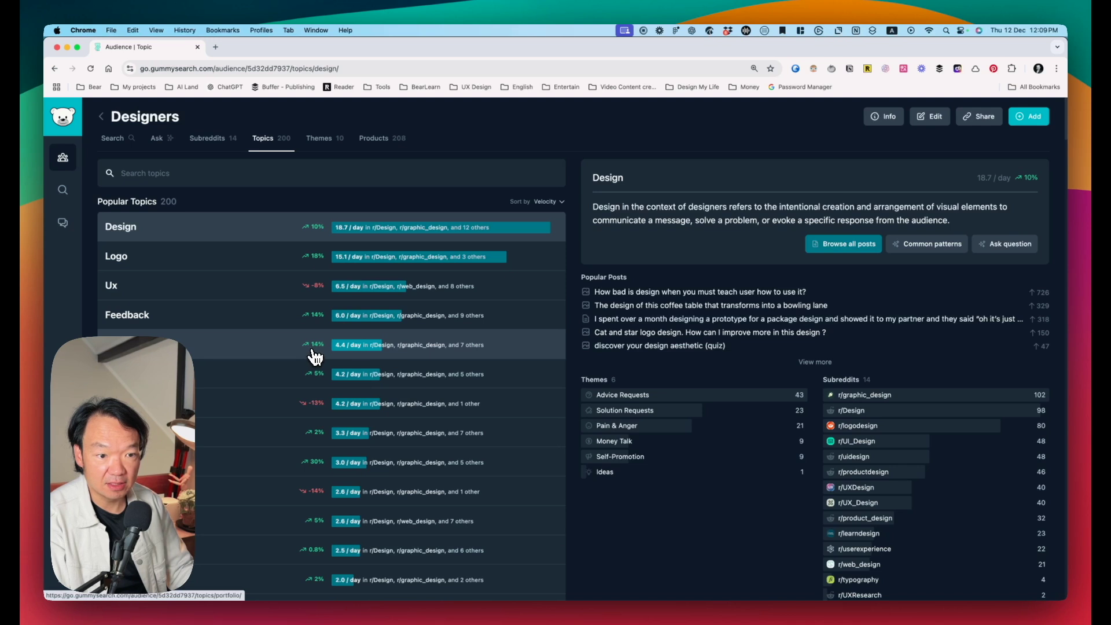
{"action": "left_click", "coordinate": [243, 353]}
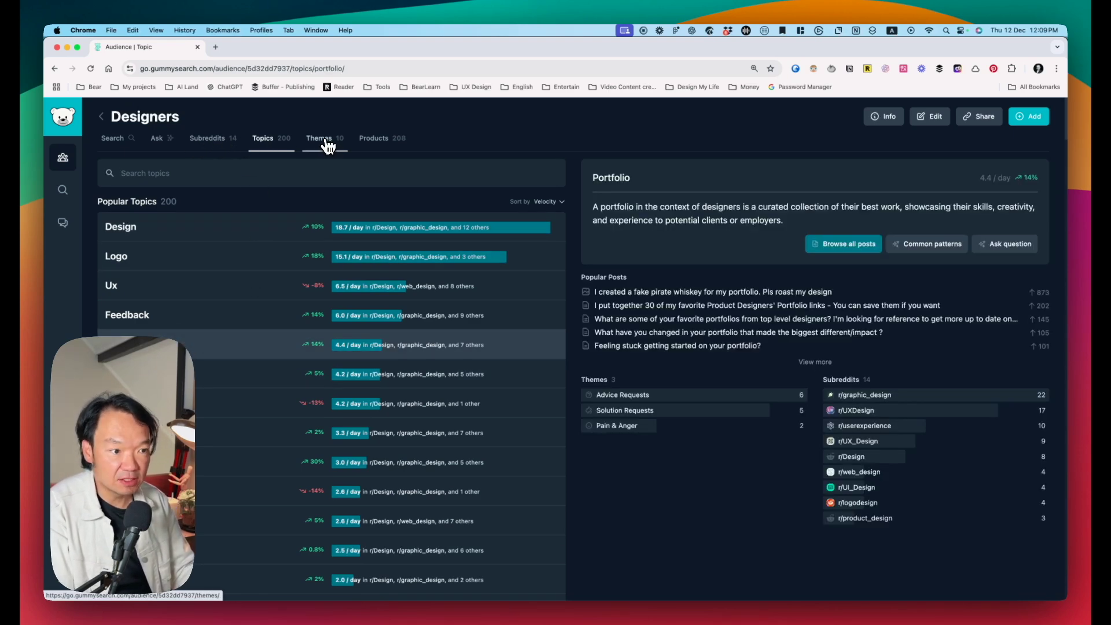
Open the Pain & Anger theme in the Designers themes and list its Advice posts
{"action": "left_click", "coordinate": [328, 144]}
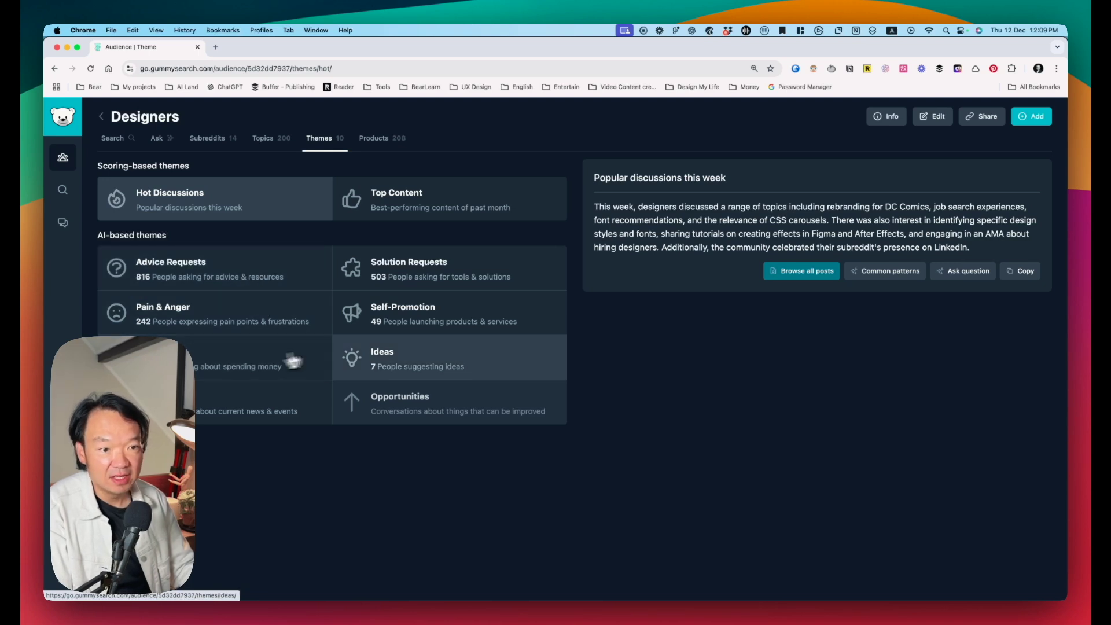
{"action": "left_click", "coordinate": [239, 320]}
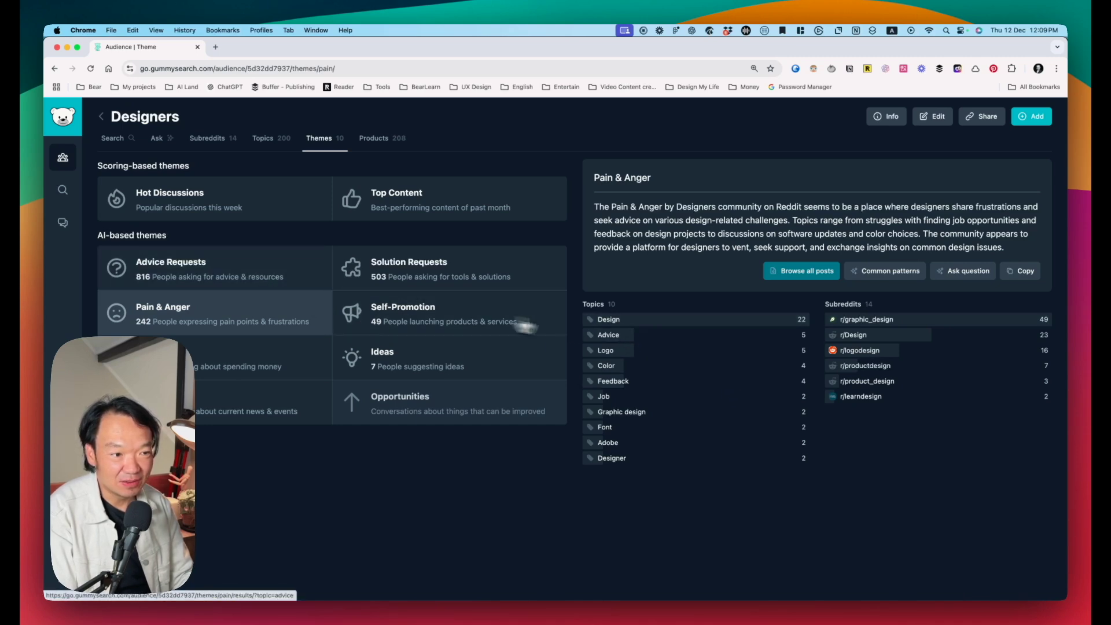
{"action": "left_click", "coordinate": [618, 337]}
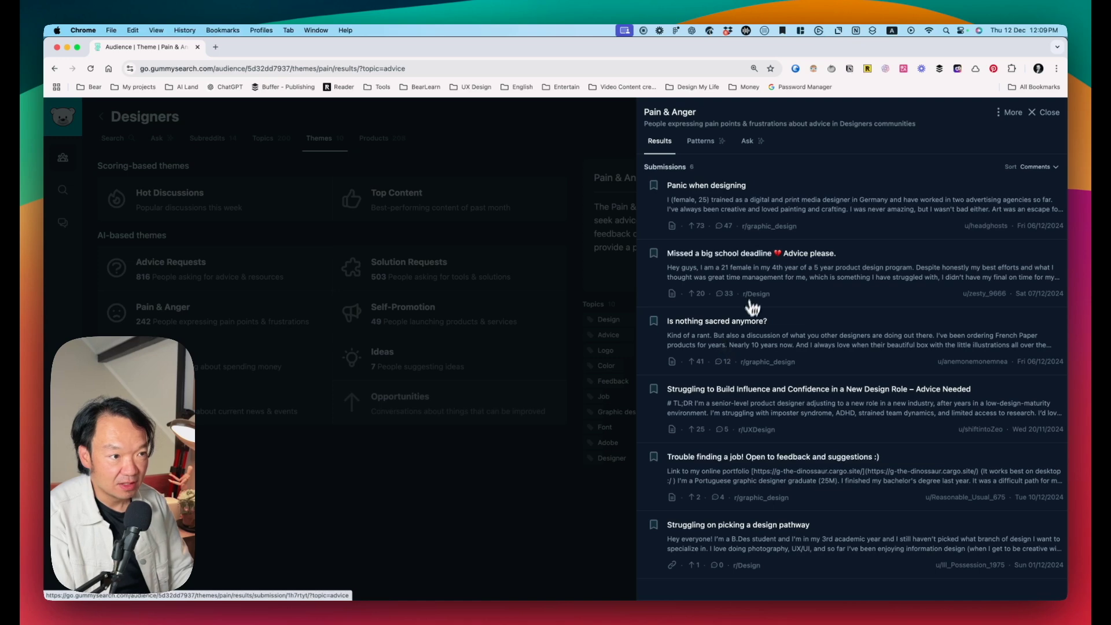
Expand the 'Panic when designing' post and show its 47 comments
{"action": "left_click", "coordinate": [755, 210]}
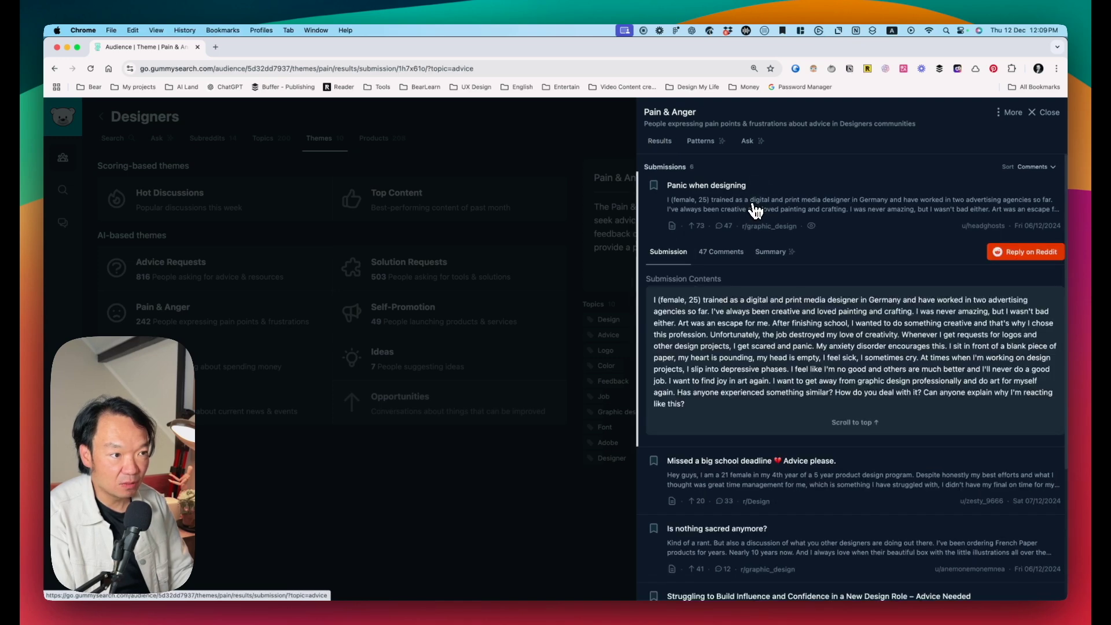
{"action": "left_click_drag", "start_coordinate": [674, 283], "coordinate": [803, 376]}
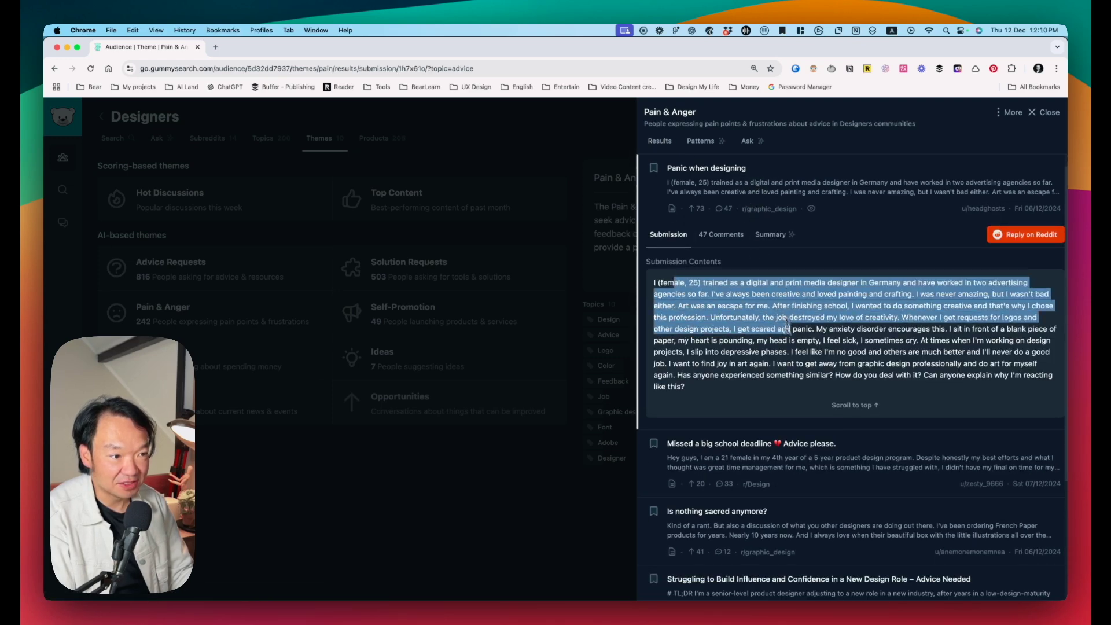
{"action": "left_click", "coordinate": [721, 236]}
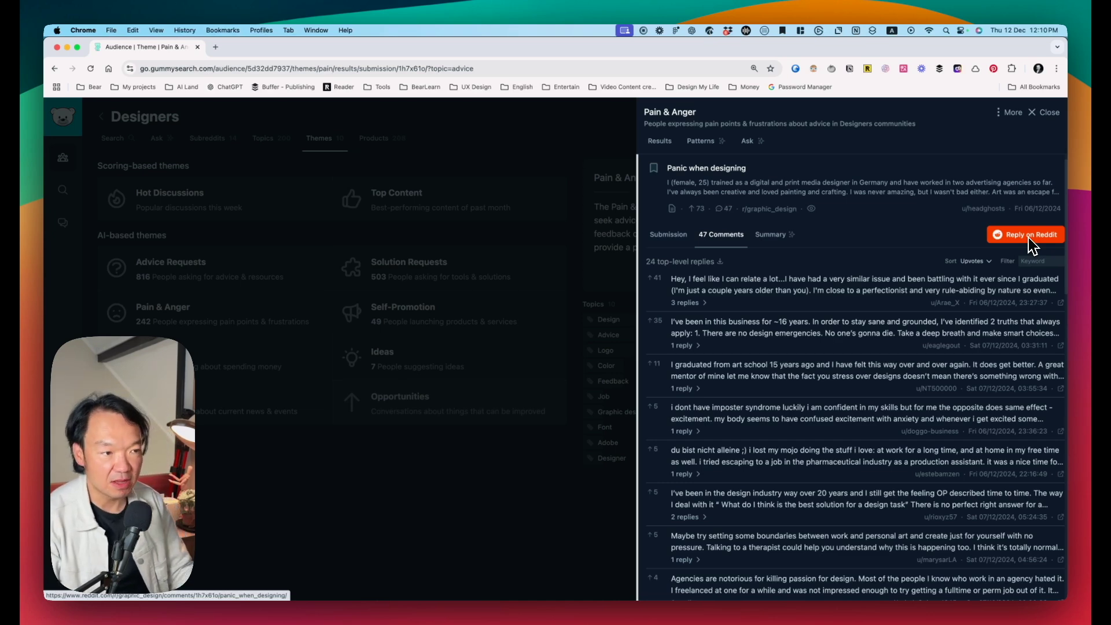
Switch to the Advice Requests theme, skim its Portfolio posts, then close the results
{"action": "left_click", "coordinate": [594, 285]}
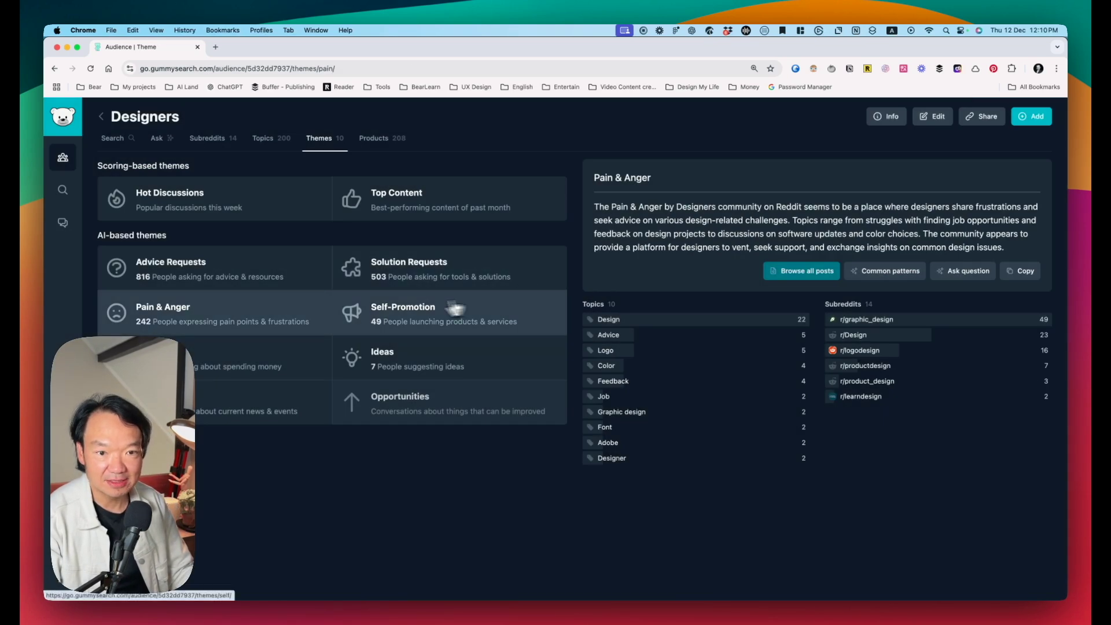
{"action": "left_click", "coordinate": [248, 262]}
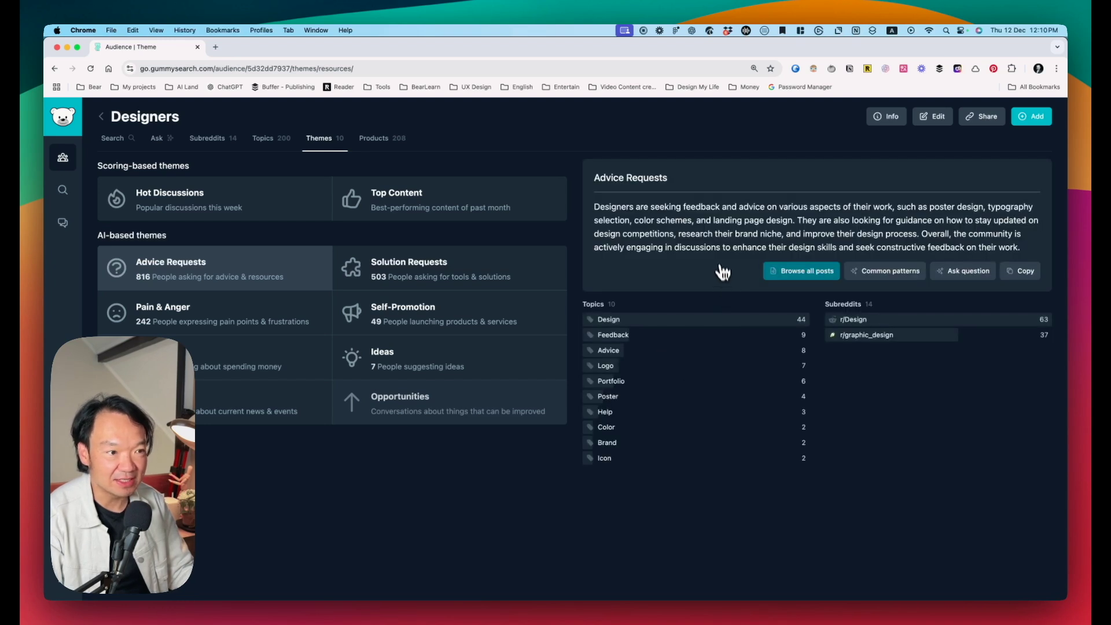
{"action": "left_click_drag", "start_coordinate": [594, 208], "coordinate": [1063, 264]}
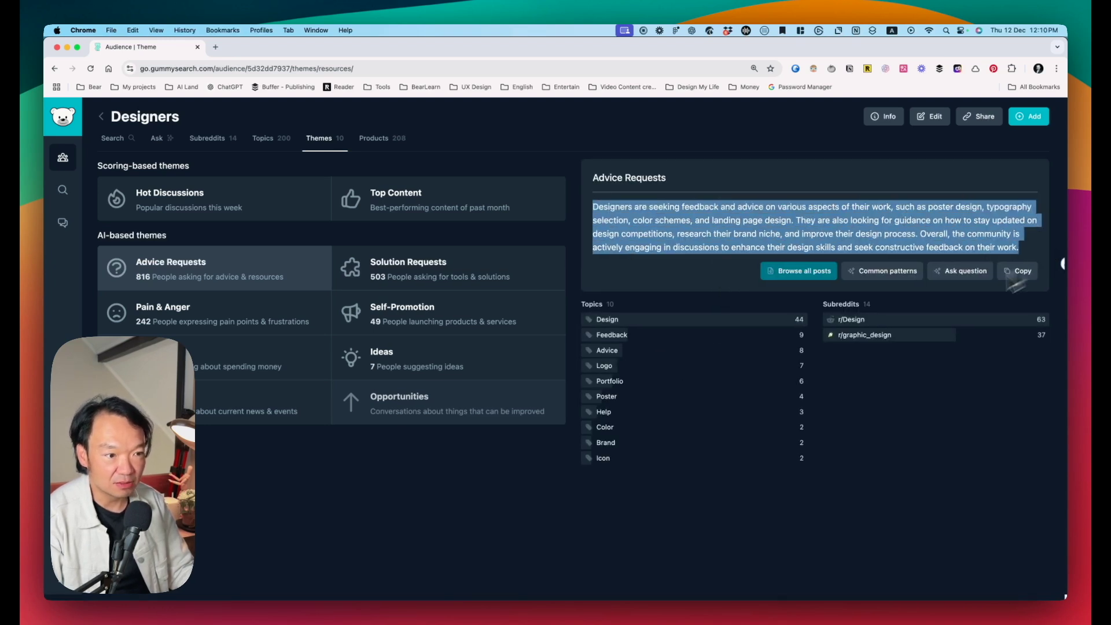
{"action": "left_click", "coordinate": [677, 558]}
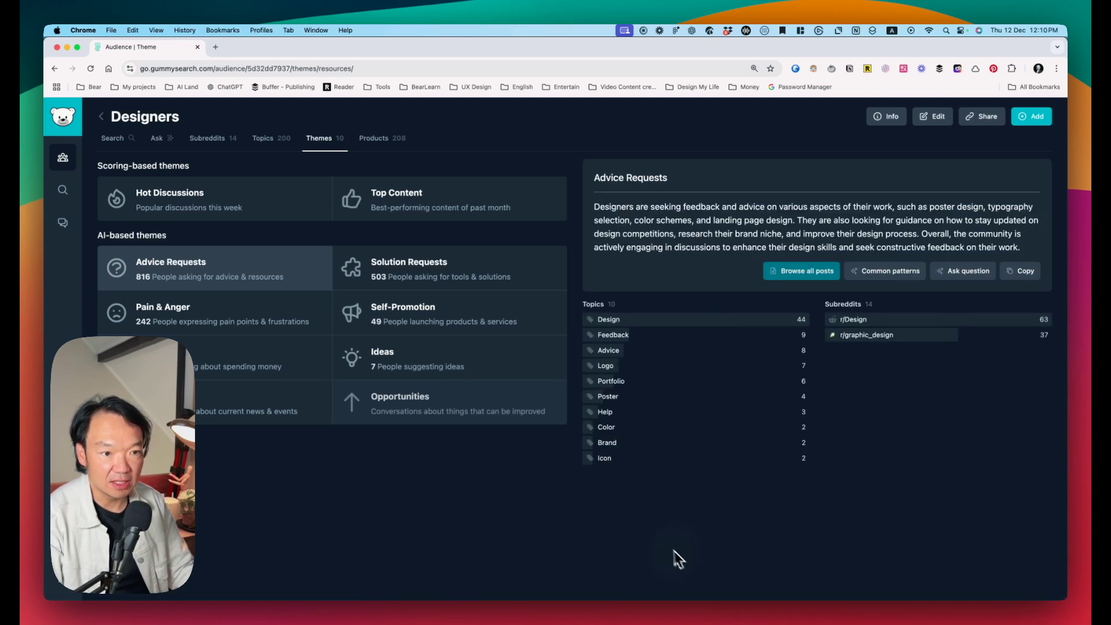
{"action": "left_click", "coordinate": [610, 383]}
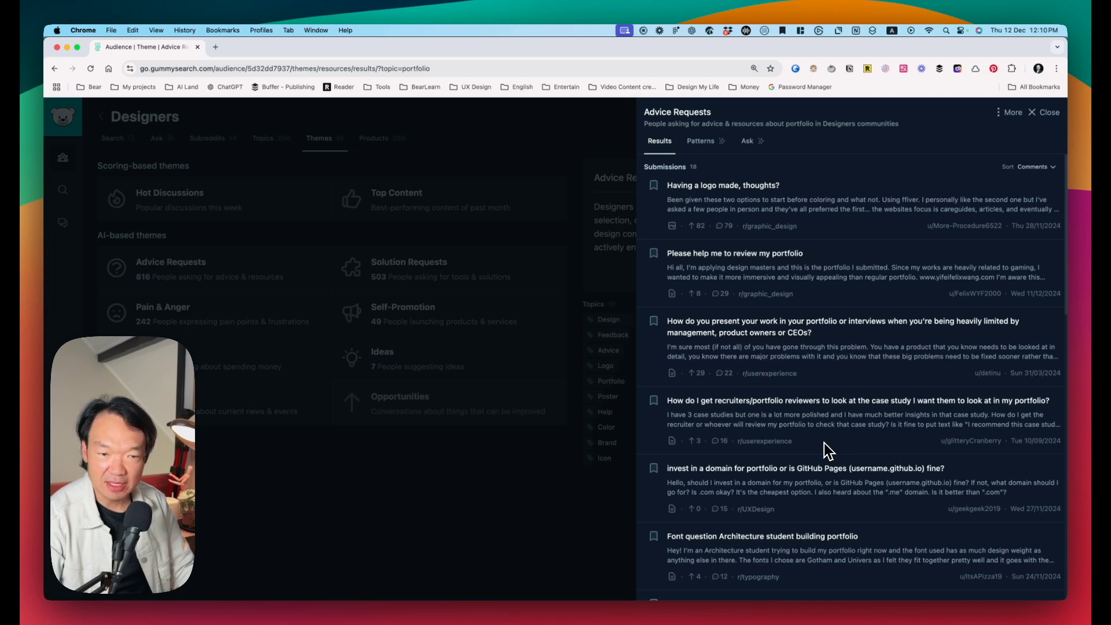
{"action": "left_click", "coordinate": [618, 538]}
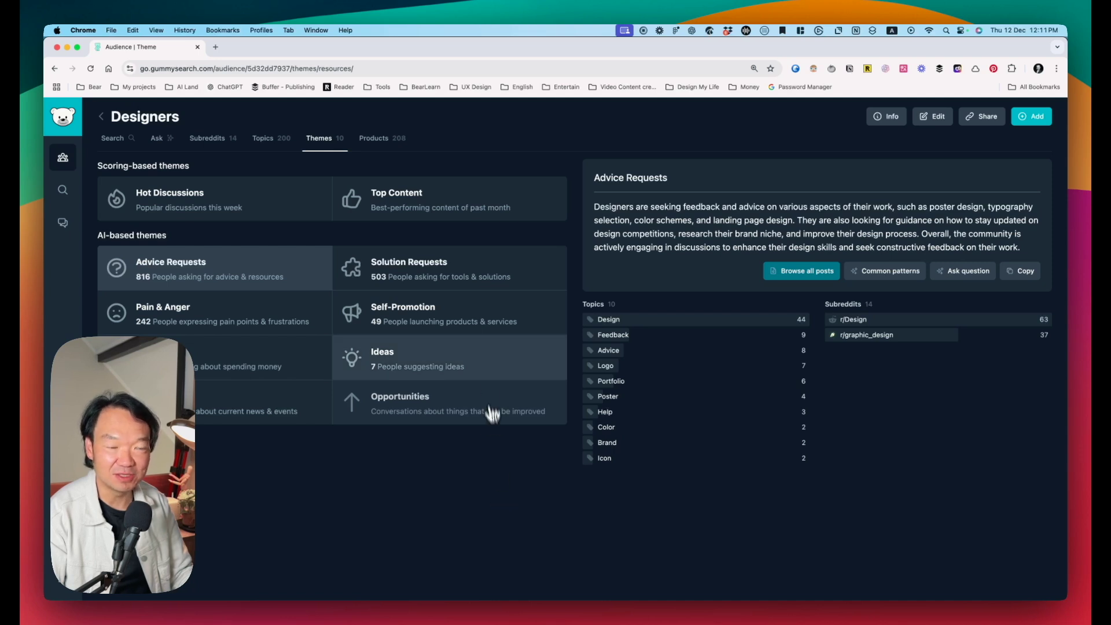
List Solution Requests posts about Portfolio and expand 'Which website did you make your Portfolio on?'
{"action": "left_click", "coordinate": [473, 275]}
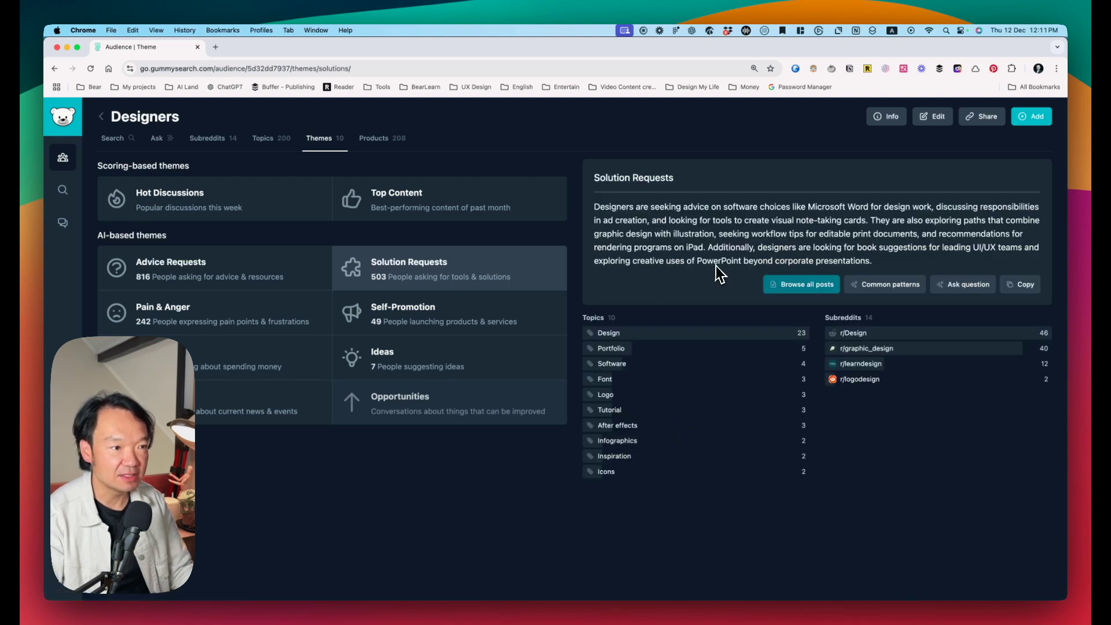
{"action": "left_click", "coordinate": [612, 350]}
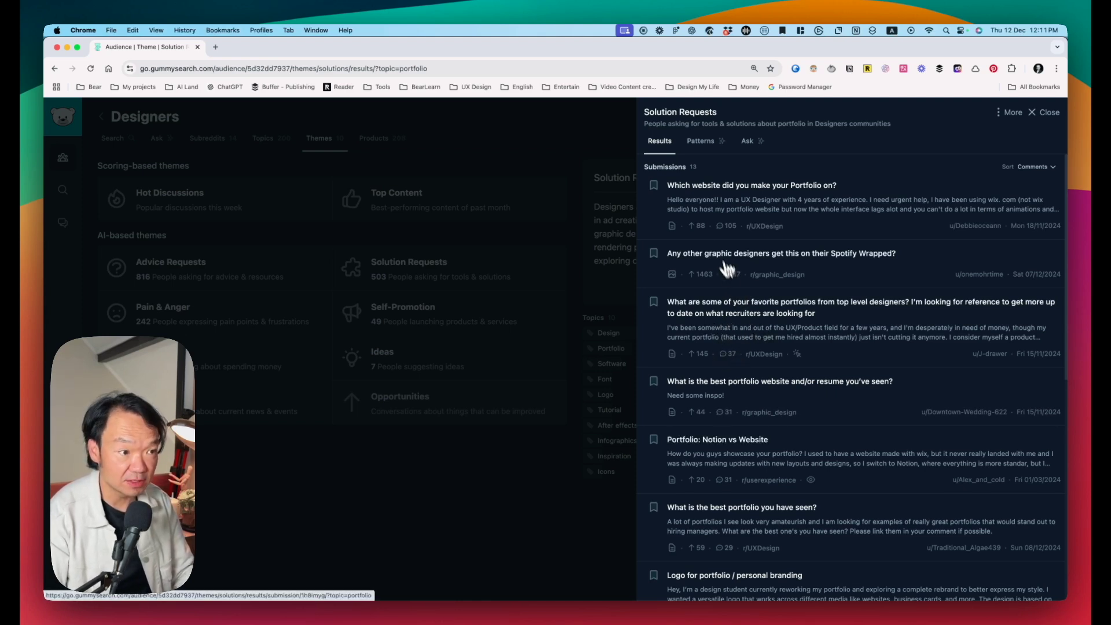
{"action": "left_click", "coordinate": [733, 206]}
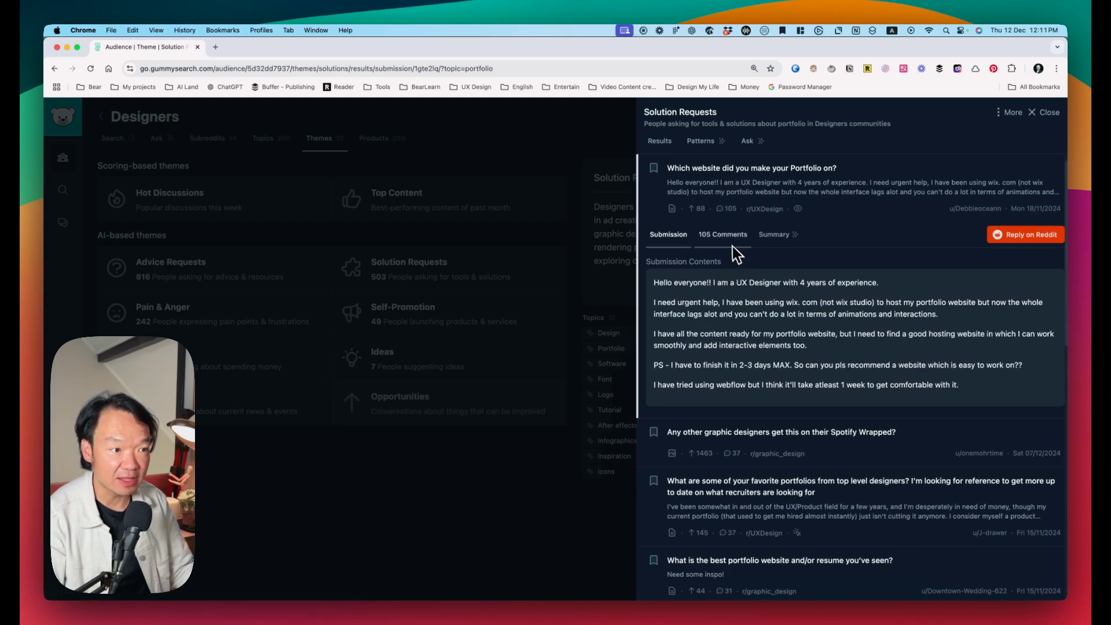
Browse the post's 105 comments and open its Summary view
{"action": "left_click", "coordinate": [723, 237]}
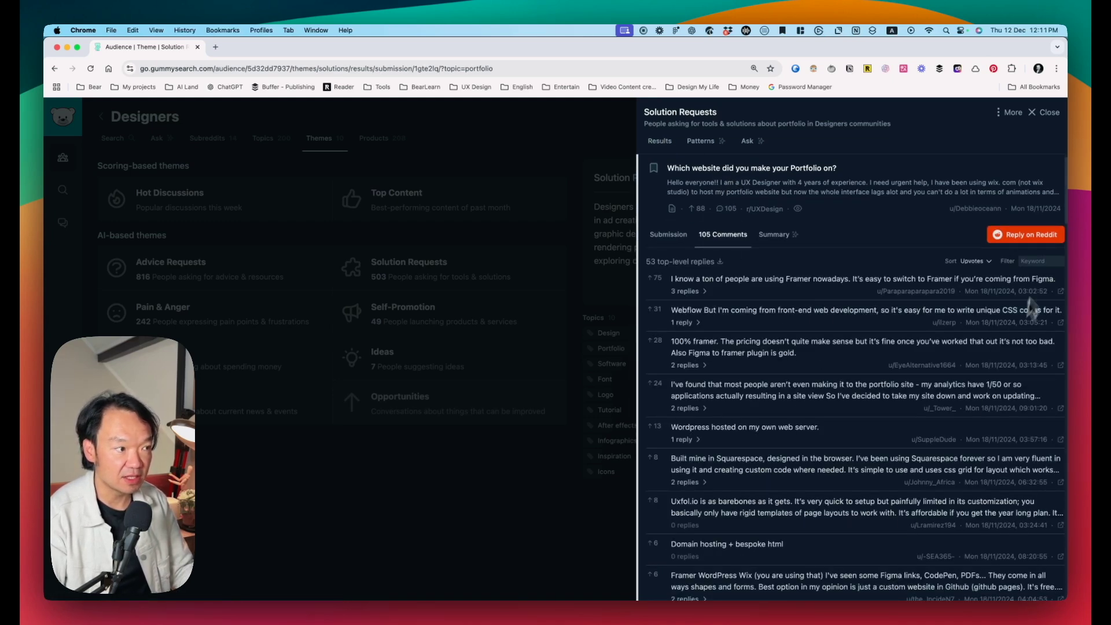
{"action": "scroll", "coordinate": [905, 433], "scroll_direction": "up", "scroll_amount": 1}
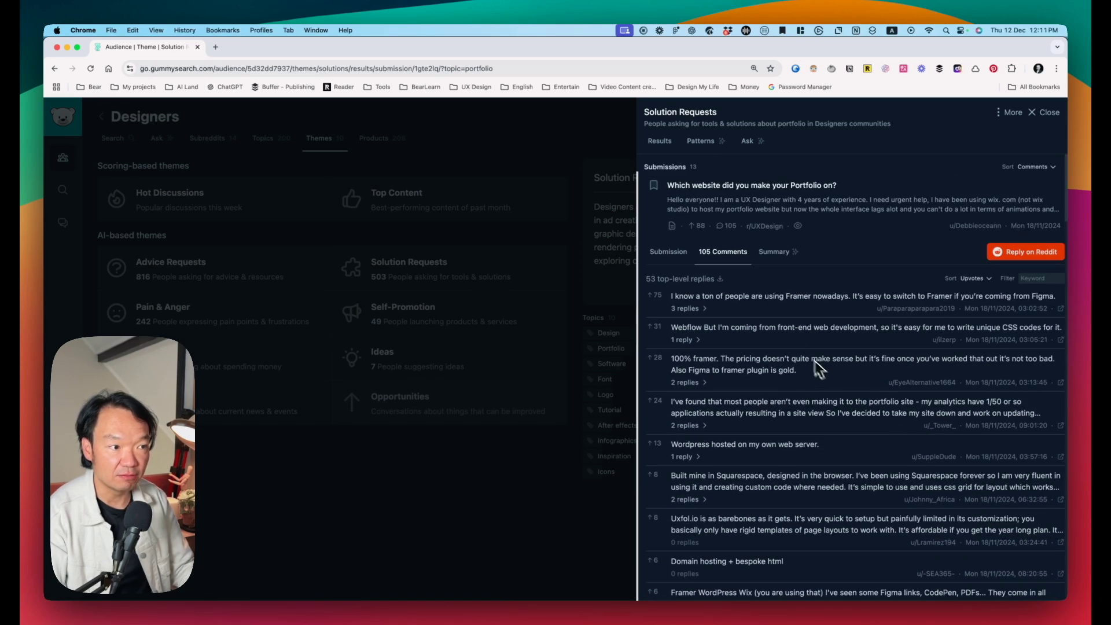
{"action": "left_click", "coordinate": [675, 254]}
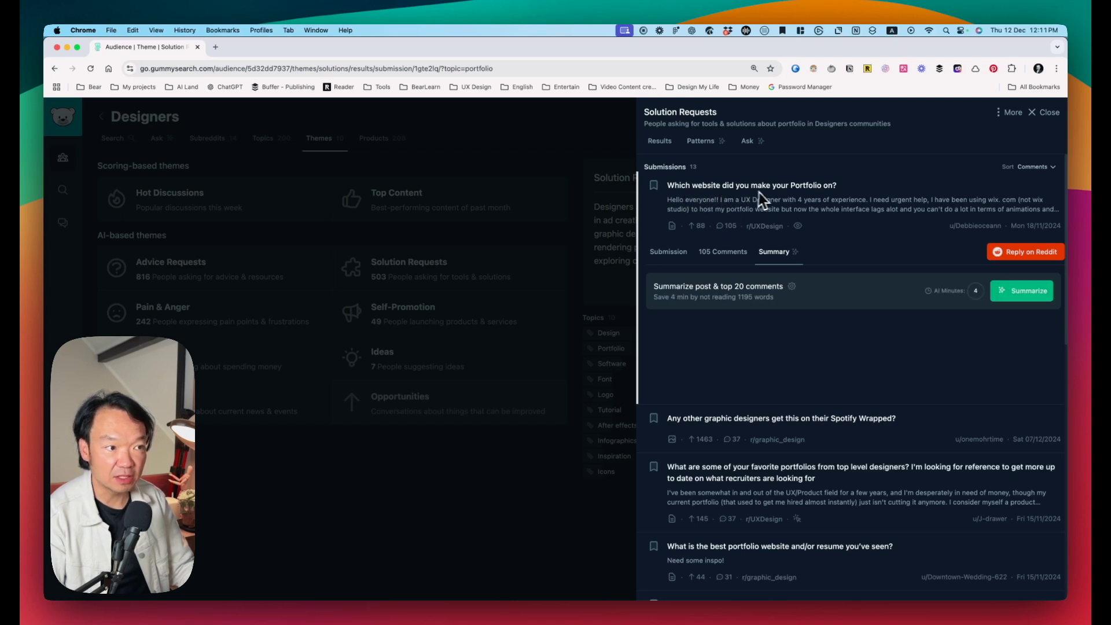
{"action": "left_click", "coordinate": [726, 265]}
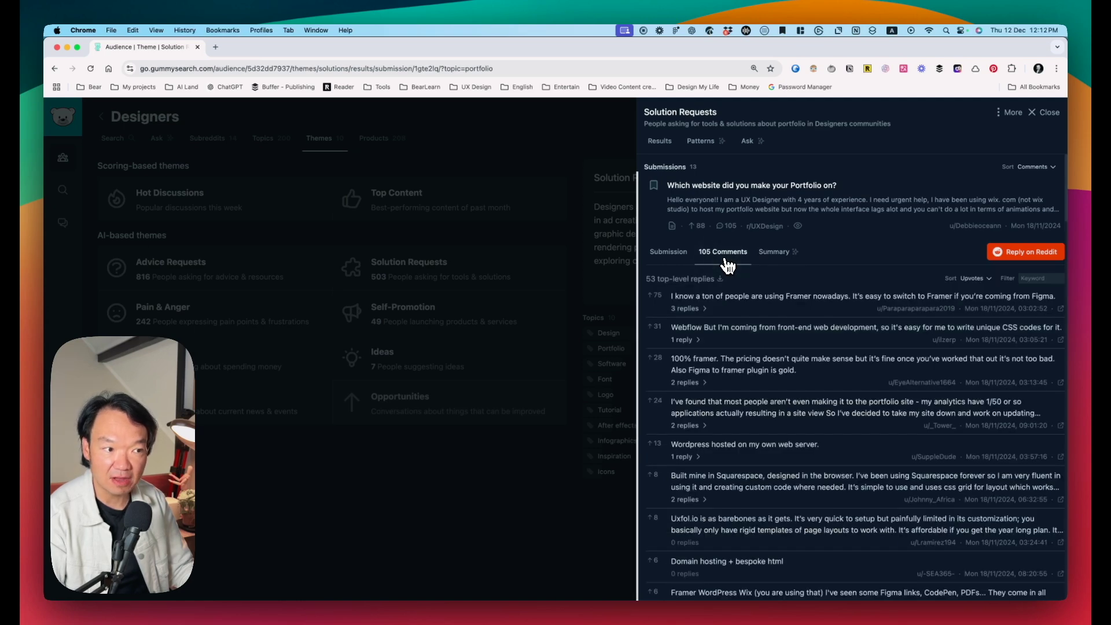
{"action": "left_click", "coordinate": [670, 259]}
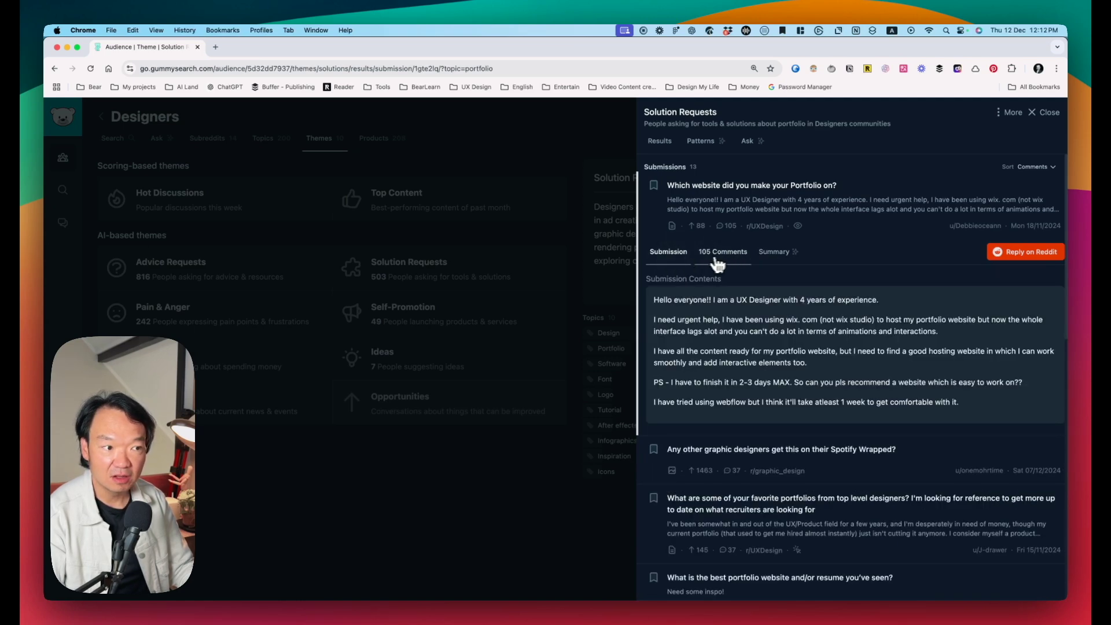
{"action": "left_click", "coordinate": [773, 253]}
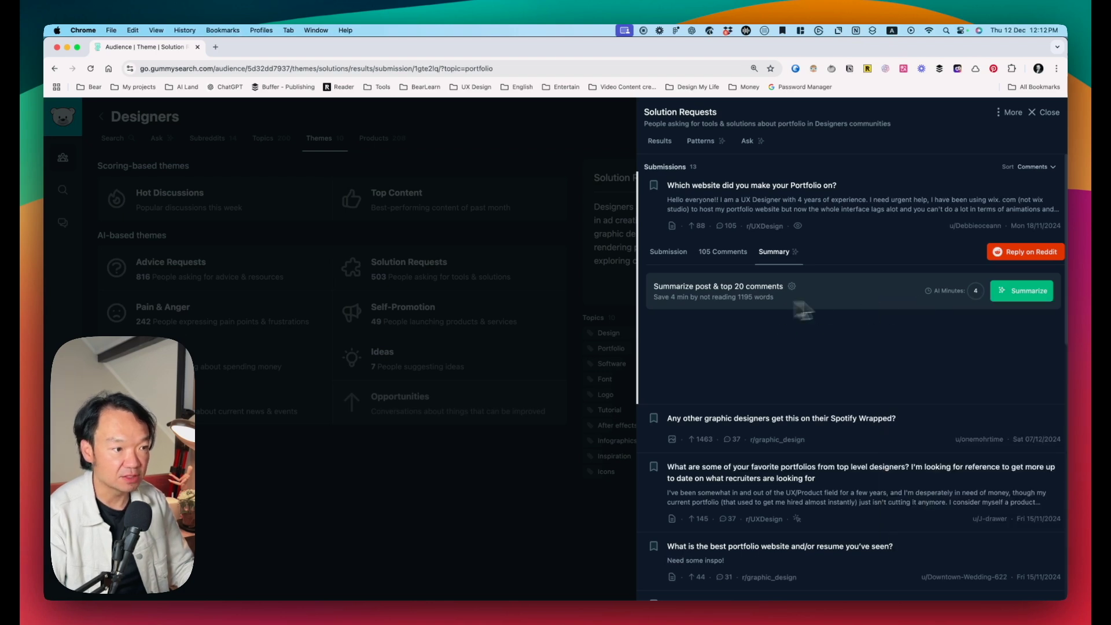
Generate the AI summary and skim its Framer, Webflow, Squarespace and WordPress recommendations
{"action": "left_click", "coordinate": [1035, 296]}
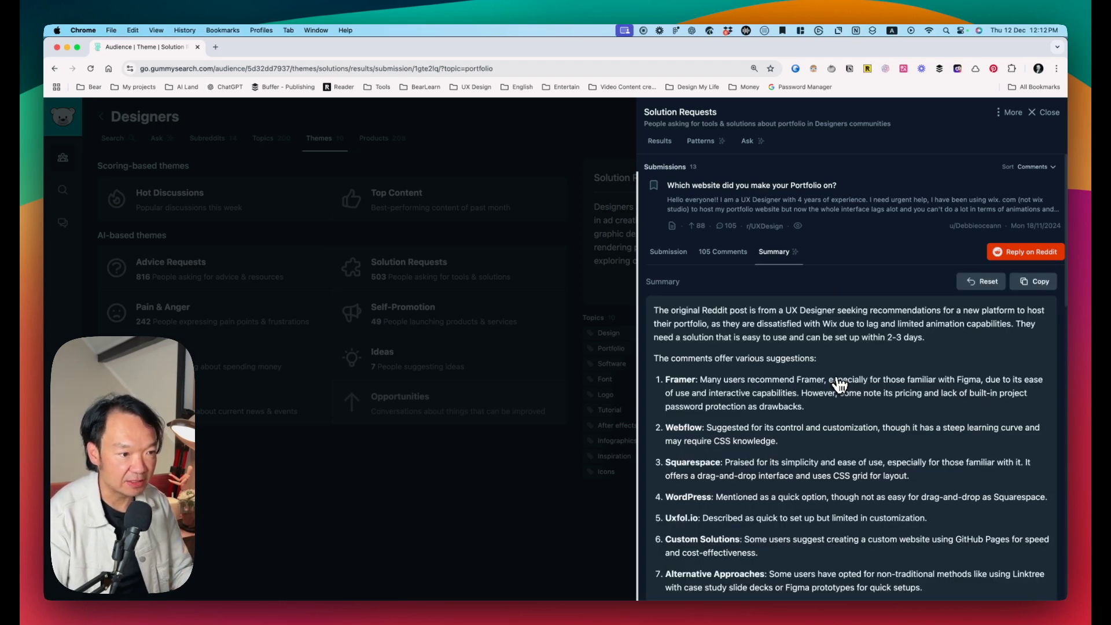
{"action": "scroll", "coordinate": [747, 376], "scroll_direction": "down", "scroll_amount": 2}
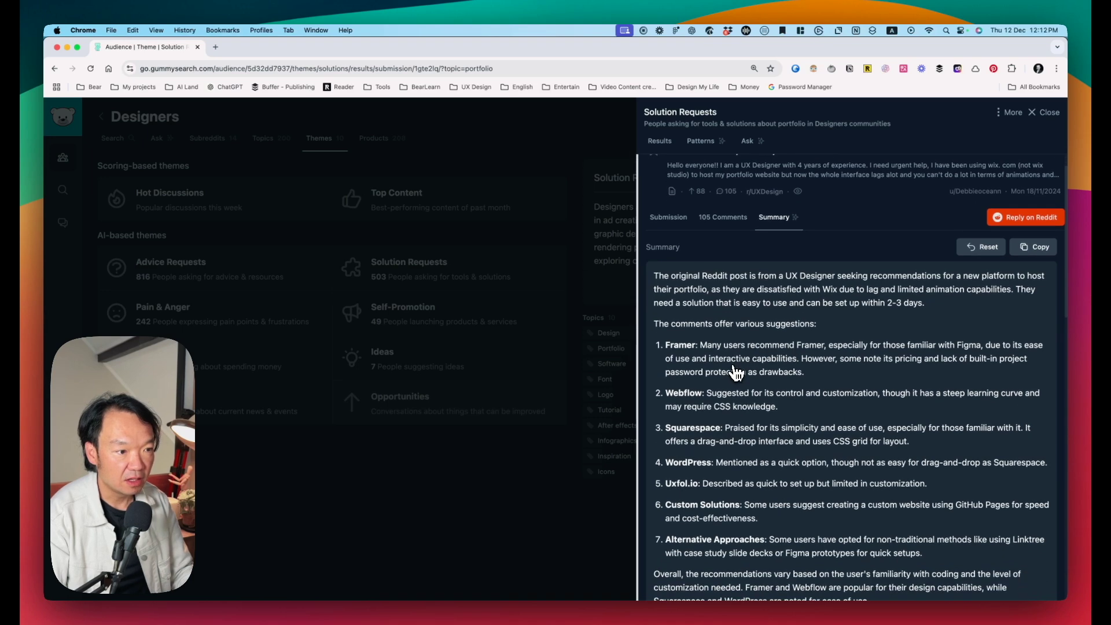
{"action": "scroll", "coordinate": [723, 365], "scroll_direction": "down", "scroll_amount": 2}
{"action": "double_click", "coordinate": [677, 328]}
{"action": "double_click", "coordinate": [681, 376]}
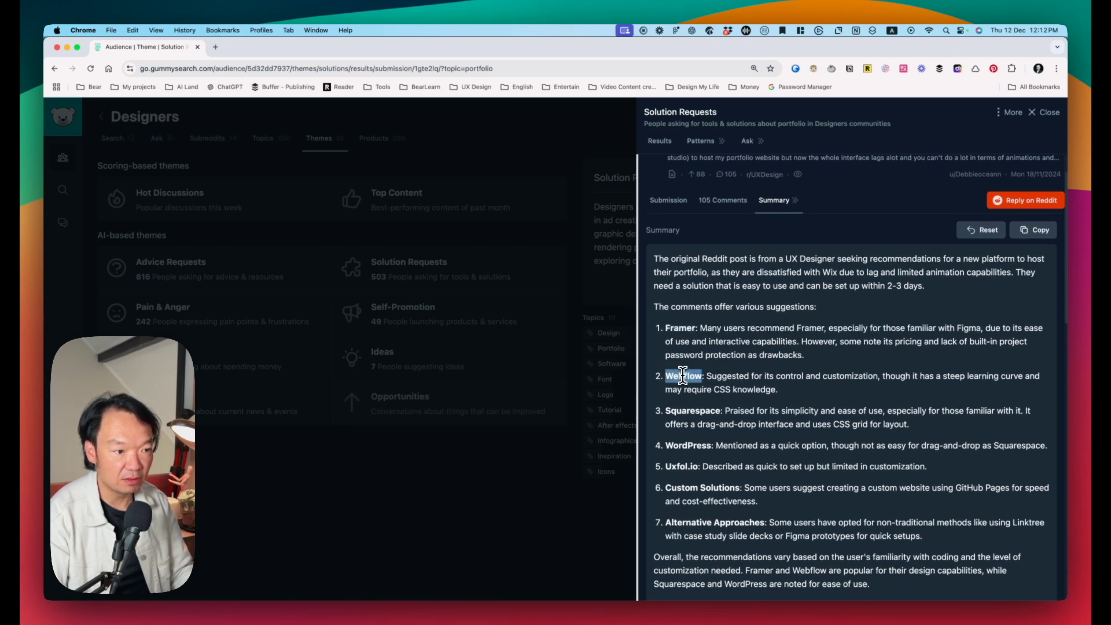
{"action": "double_click", "coordinate": [693, 410]}
{"action": "triple_click", "coordinate": [695, 445]}
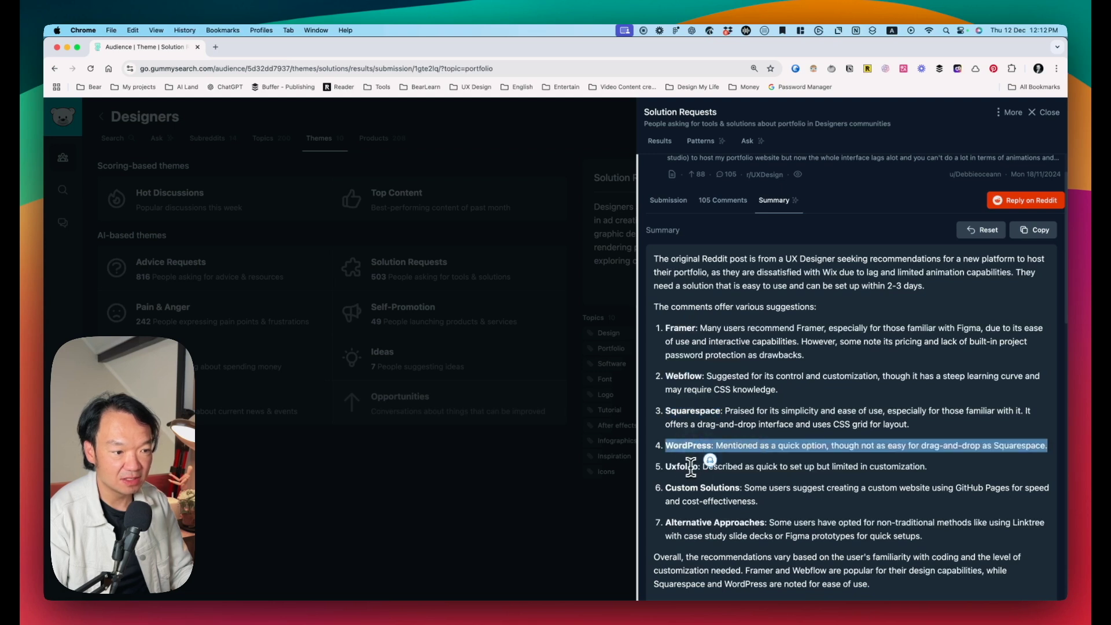
{"action": "left_click", "coordinate": [688, 467]}
{"action": "scroll", "coordinate": [702, 517], "scroll_direction": "down", "scroll_amount": 2}
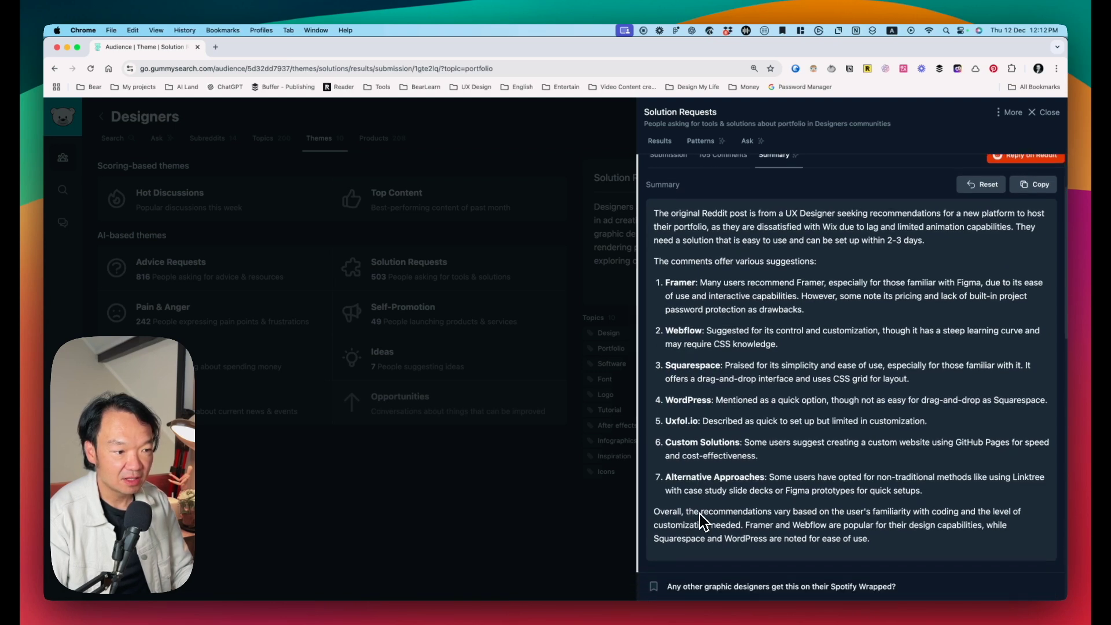
{"action": "left_click_drag", "start_coordinate": [667, 444], "coordinate": [756, 444]}
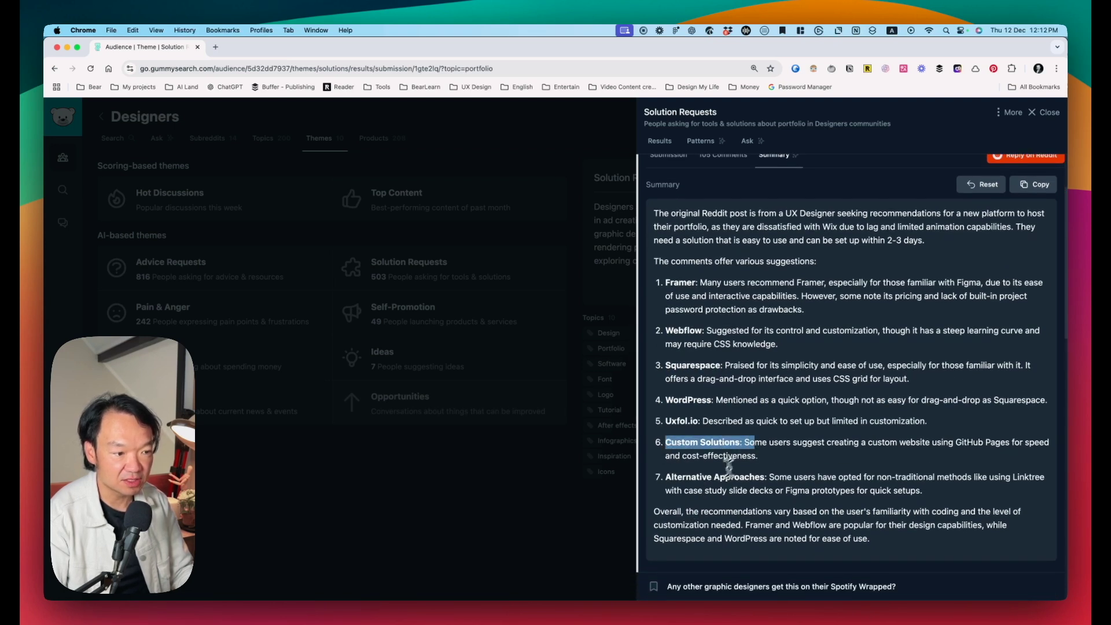
{"action": "left_click_drag", "start_coordinate": [671, 476], "coordinate": [804, 478]}
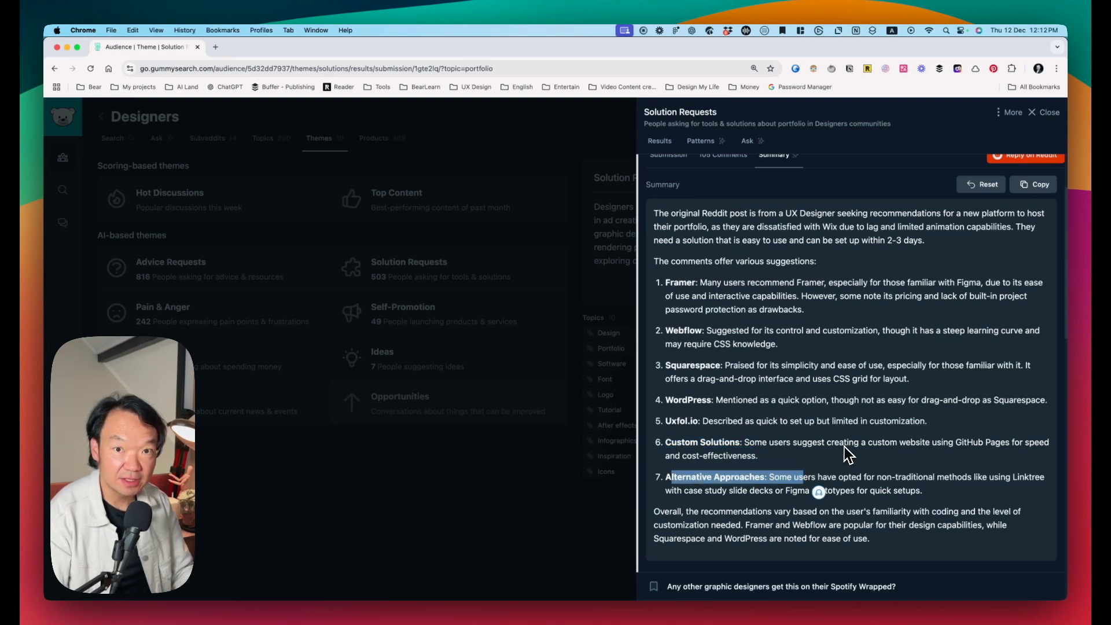
{"action": "scroll", "coordinate": [844, 453], "scroll_direction": "up", "scroll_amount": 3}
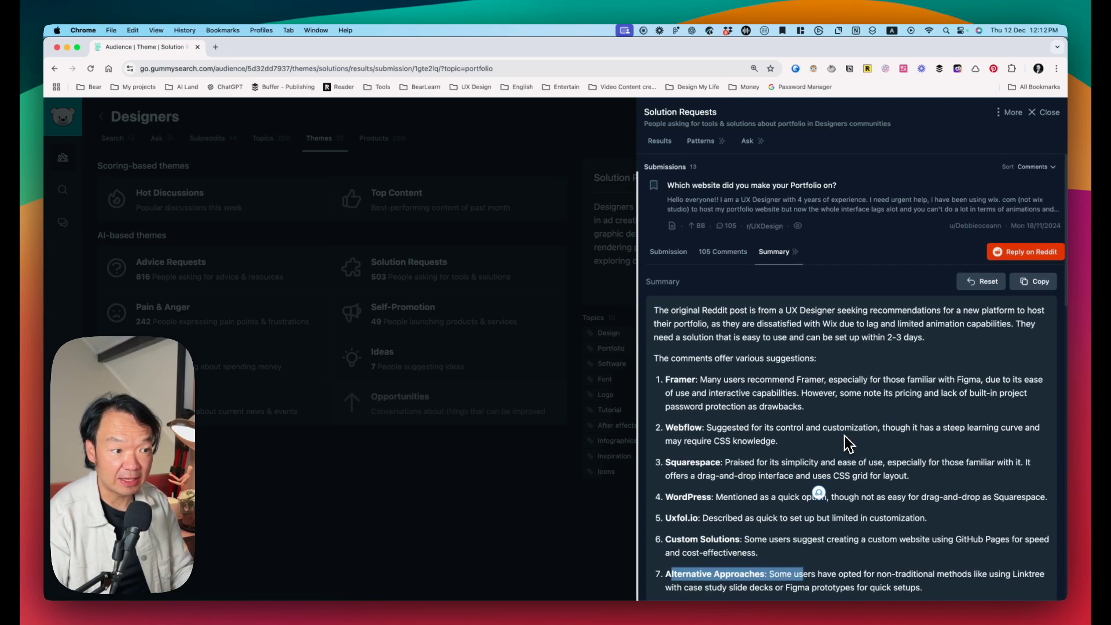
{"action": "left_click", "coordinate": [694, 376]}
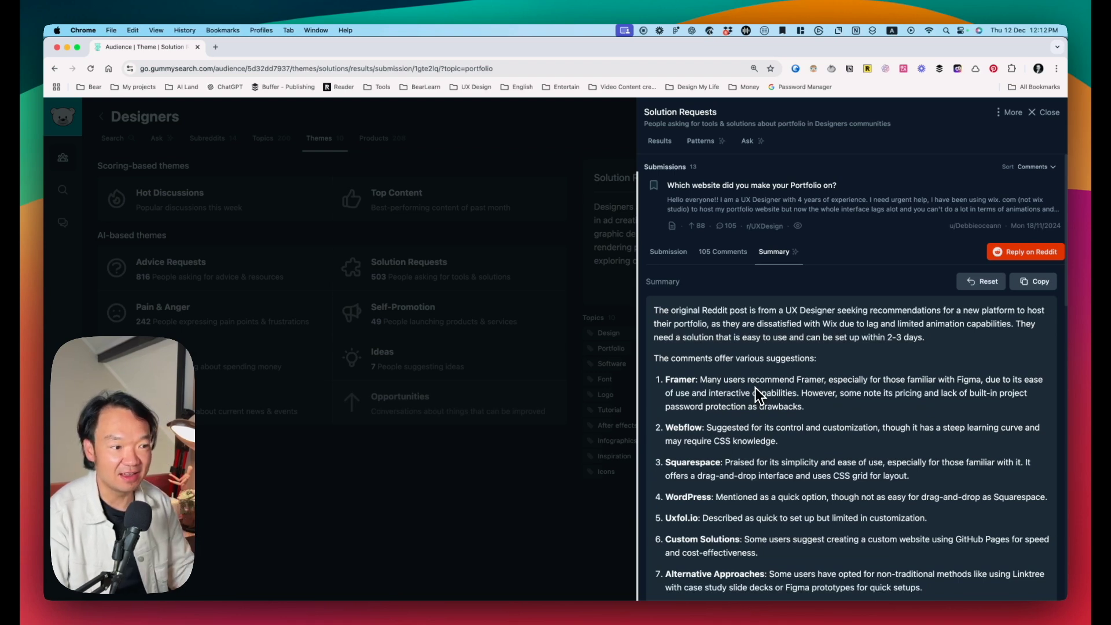
Highlight the Framer note about Figma users, then close the thread summary
{"action": "left_click_drag", "start_coordinate": [759, 380], "coordinate": [802, 380]}
{"action": "left_click", "coordinate": [845, 381]}
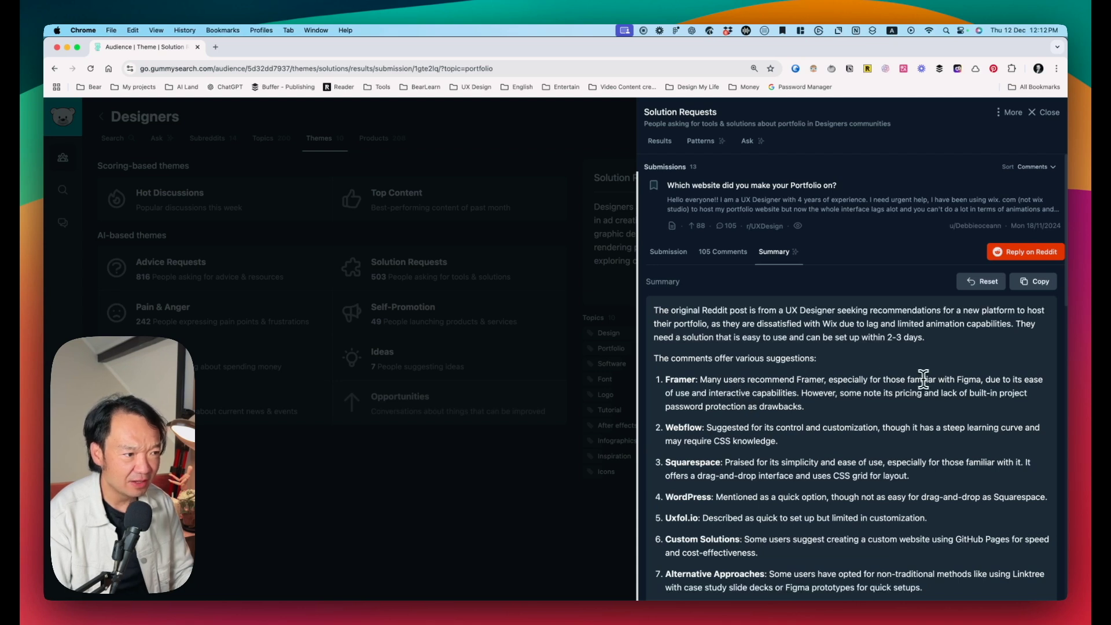
{"action": "left_click_drag", "start_coordinate": [908, 380], "coordinate": [955, 379]}
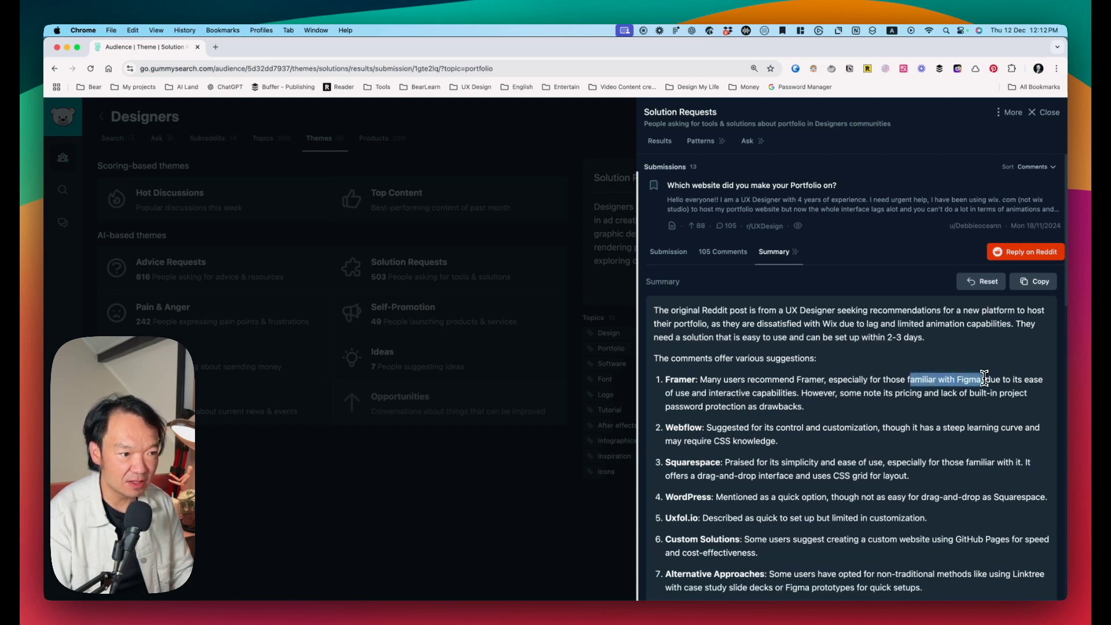
{"action": "left_click_drag", "start_coordinate": [982, 382], "coordinate": [769, 406]}
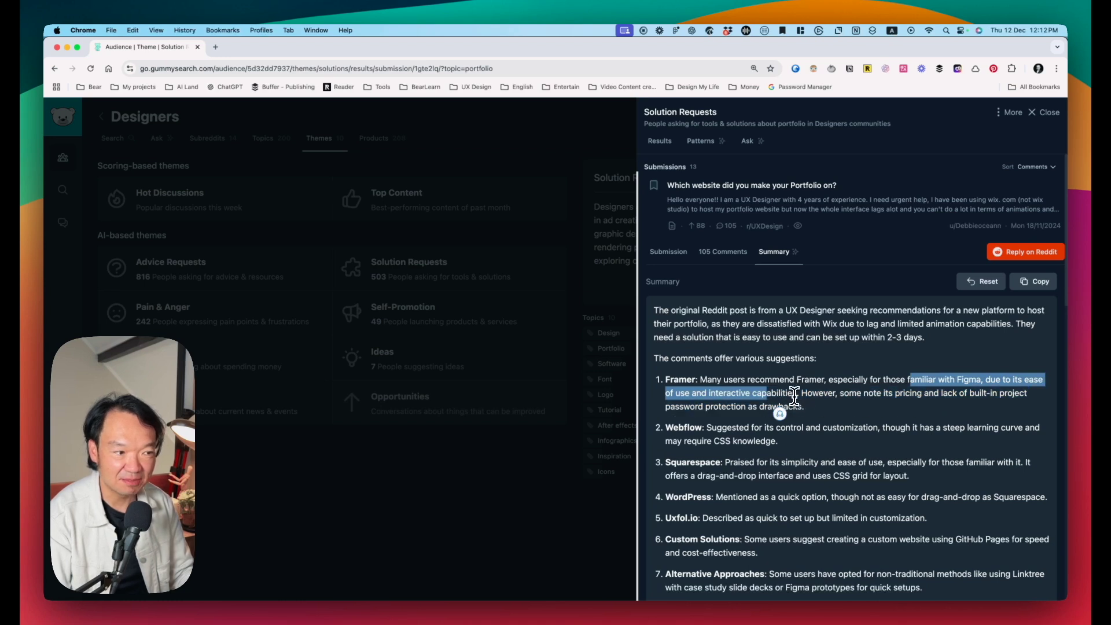
{"action": "left_click", "coordinate": [786, 393]}
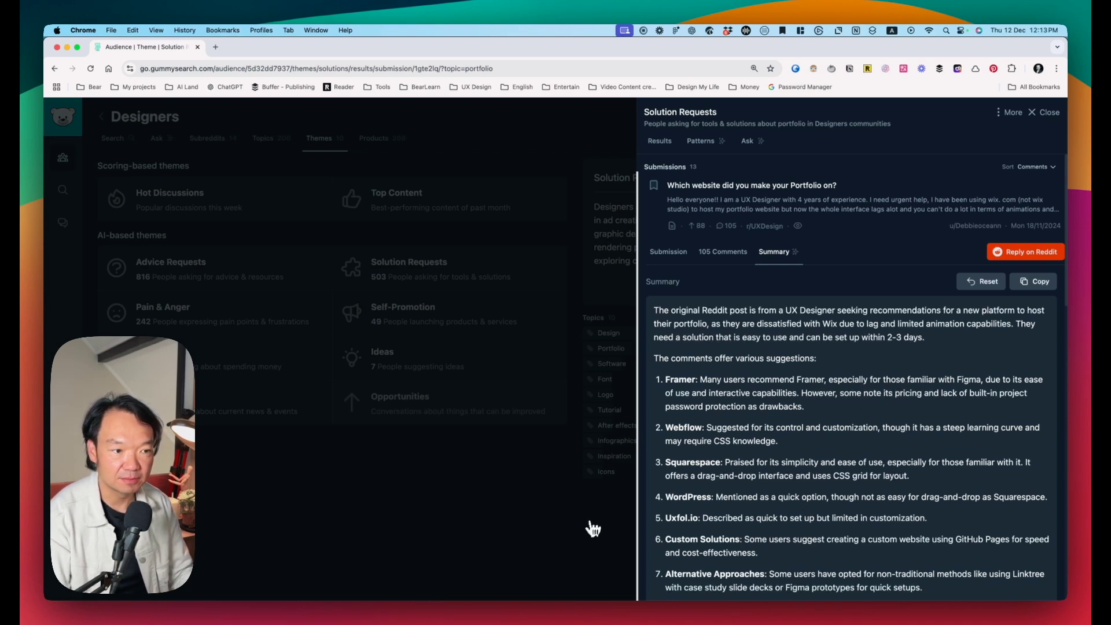
{"action": "left_click", "coordinate": [594, 543]}
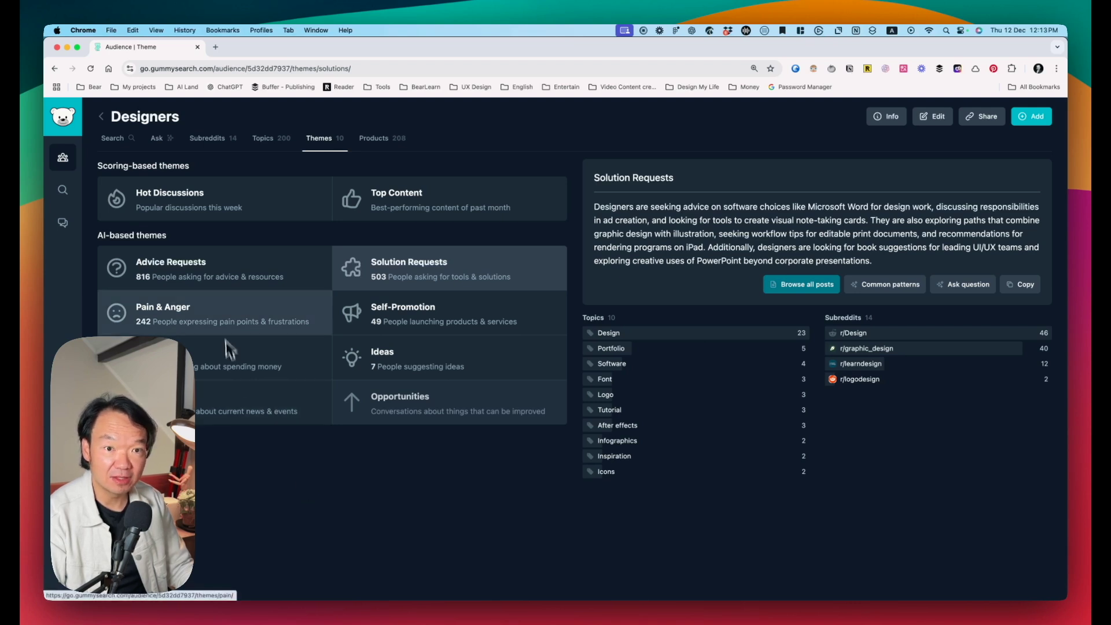
In the Ask tab, reuse the question 'Will you pay for someone to build your portfolio website?'
{"action": "left_click", "coordinate": [161, 143]}
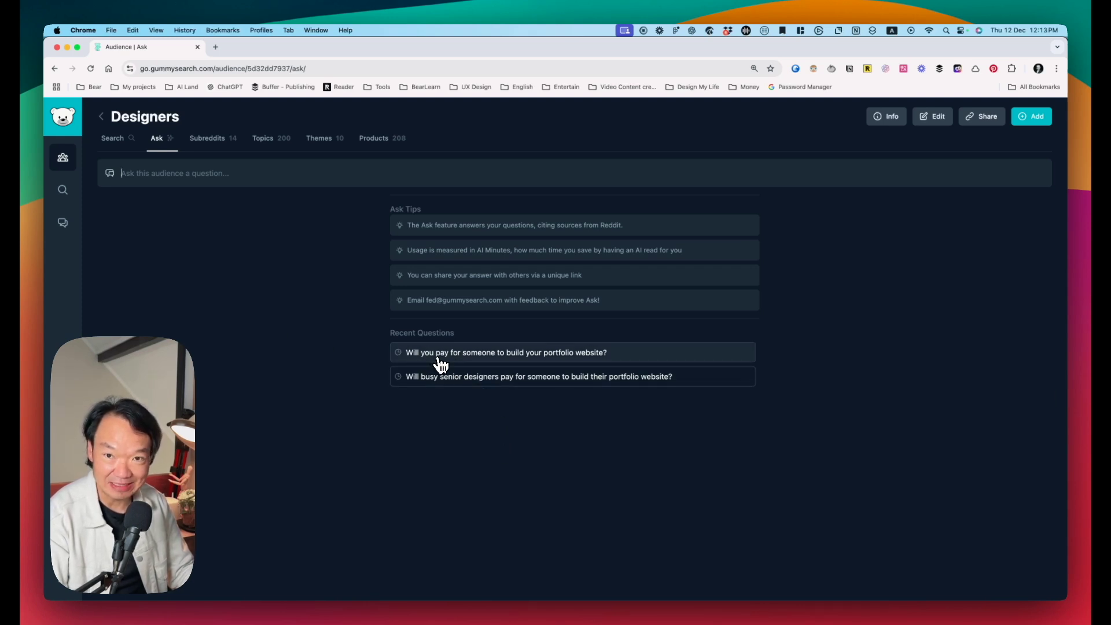
{"action": "left_click", "coordinate": [459, 361]}
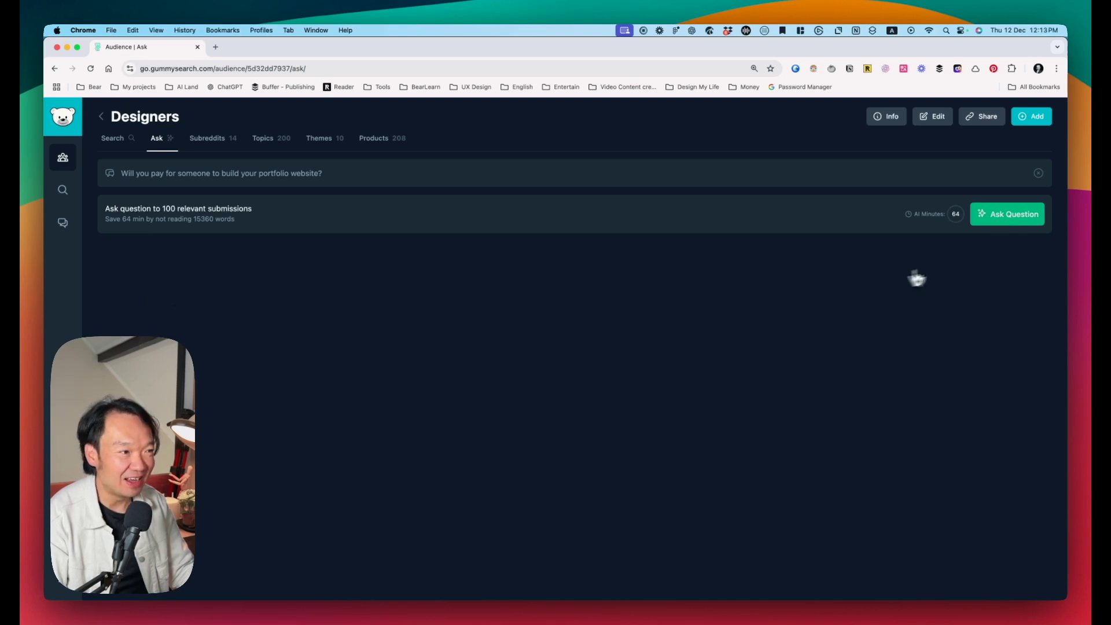
Submit the portfolio question to 100 submissions and highlight the answer's opening lines
{"action": "left_click", "coordinate": [1004, 223]}
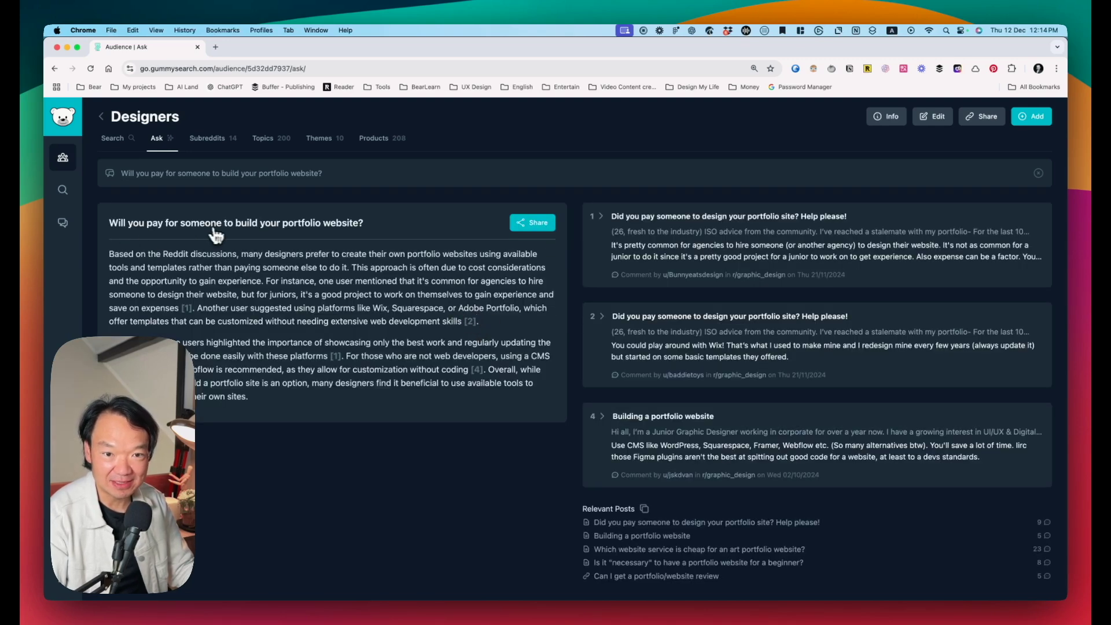
{"action": "mouse_move", "coordinate": [114, 253]}
{"action": "left_mouse_down"}
{"action": "mouse_move", "coordinate": [393, 269]}
{"action": "mouse_move", "coordinate": [321, 270]}
{"action": "left_mouse_up"}
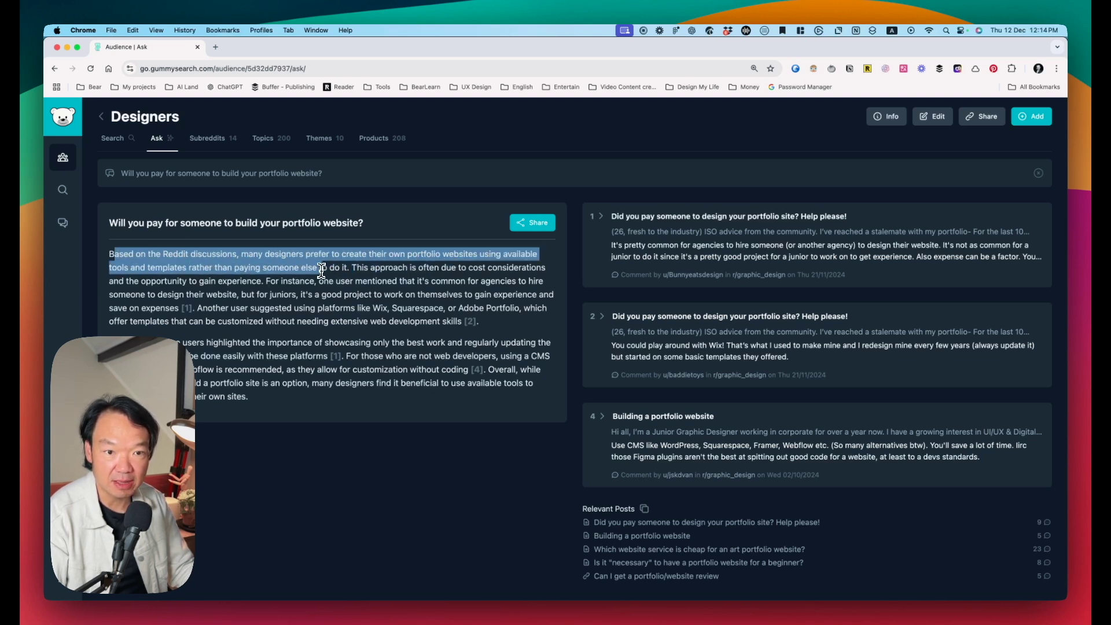
{"action": "left_click", "coordinate": [267, 269]}
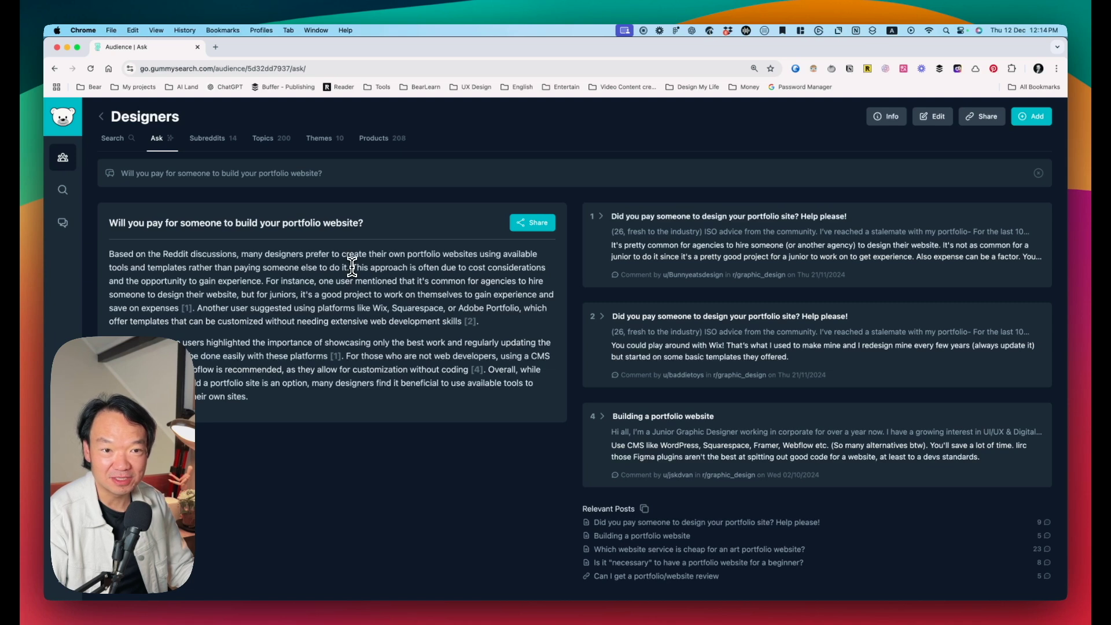
{"action": "left_click_drag", "start_coordinate": [353, 266], "coordinate": [371, 280]}
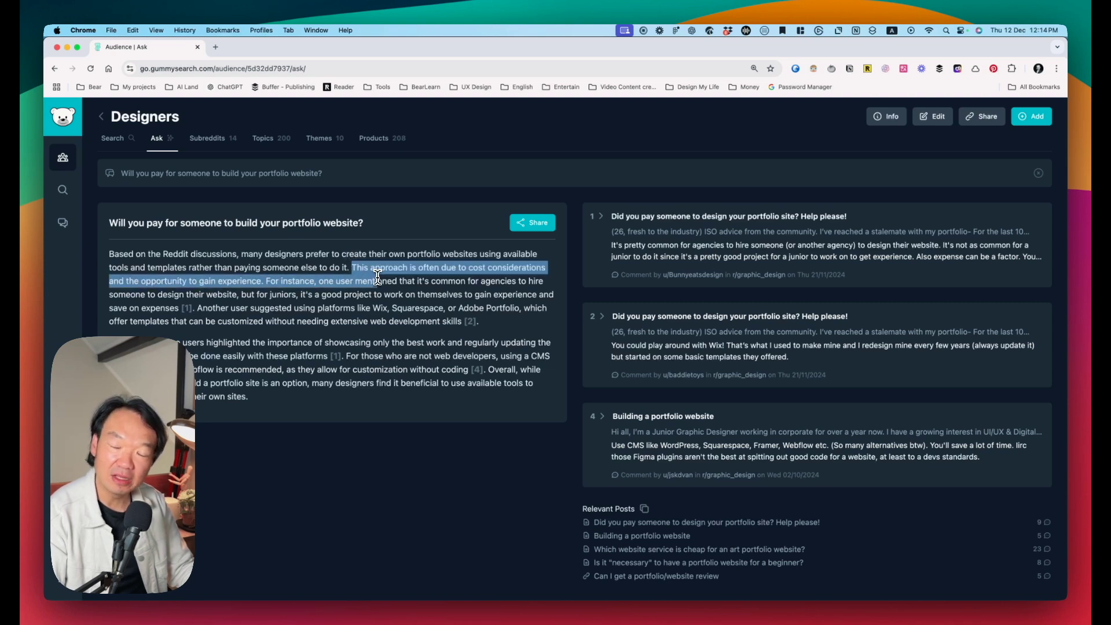
{"action": "left_click", "coordinate": [371, 281]}
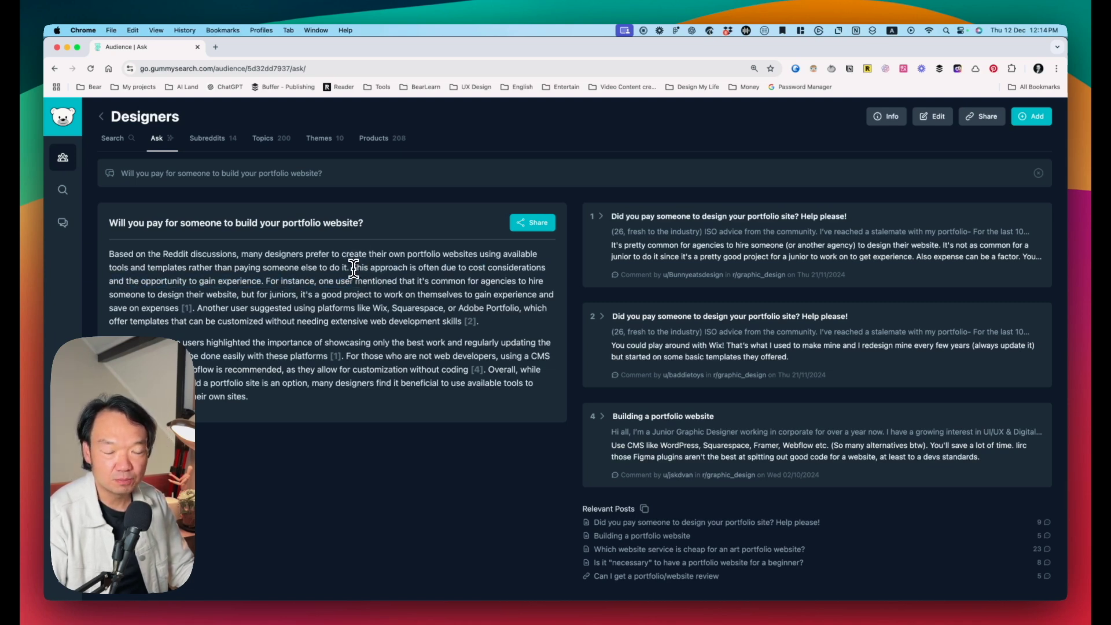
Highlight the answer's points on cost considerations and gaining experience
{"action": "mouse_move", "coordinate": [351, 267]}
{"action": "left_mouse_down"}
{"action": "mouse_move", "coordinate": [416, 278]}
{"action": "mouse_move", "coordinate": [547, 269]}
{"action": "left_mouse_up"}
{"action": "left_click_drag", "start_coordinate": [469, 267], "coordinate": [560, 273]}
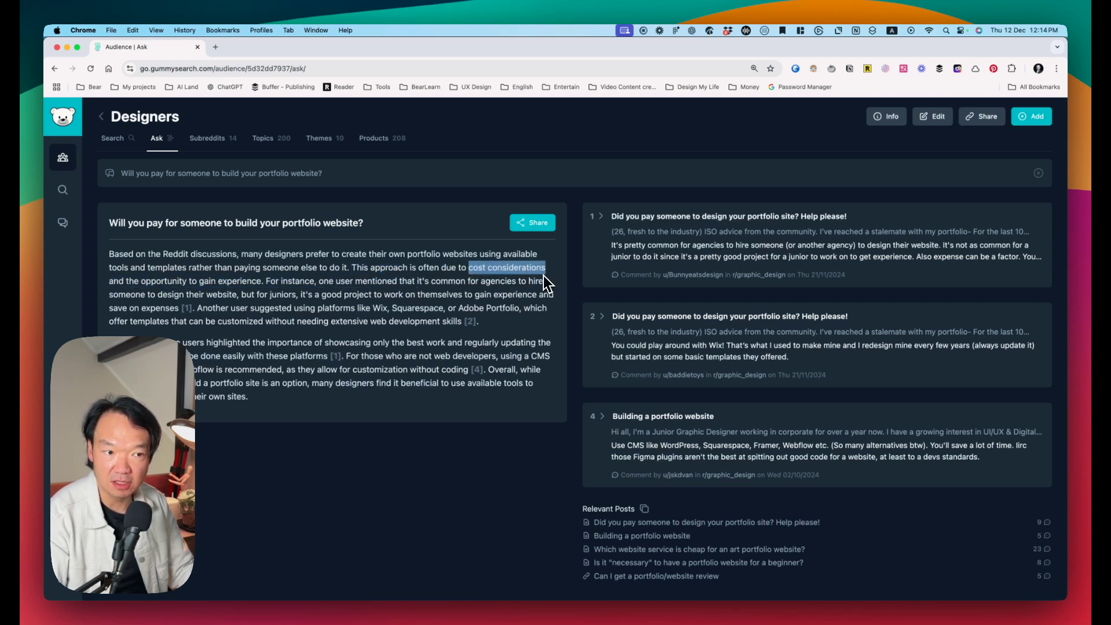
{"action": "left_click", "coordinate": [154, 287]}
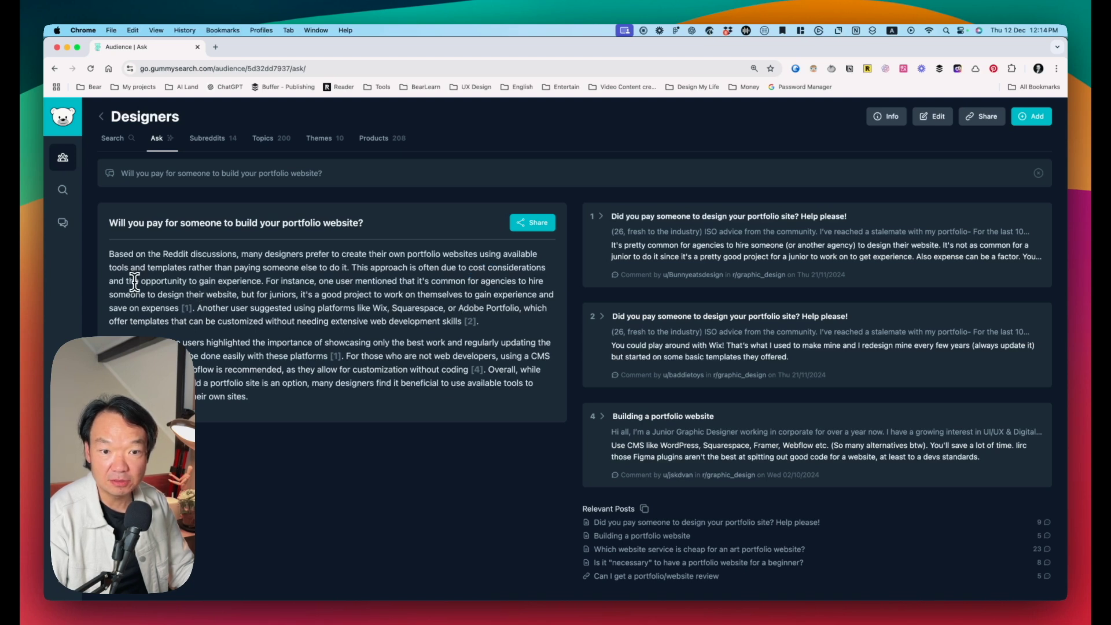
{"action": "left_click_drag", "start_coordinate": [126, 282], "coordinate": [271, 282]}
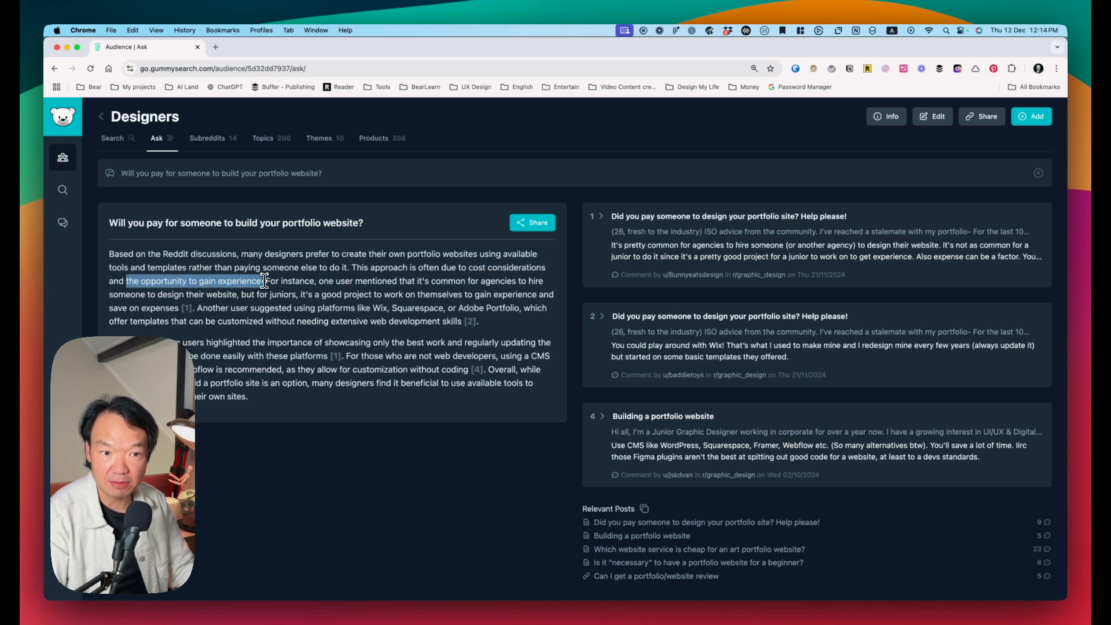
{"action": "left_click", "coordinate": [289, 282]}
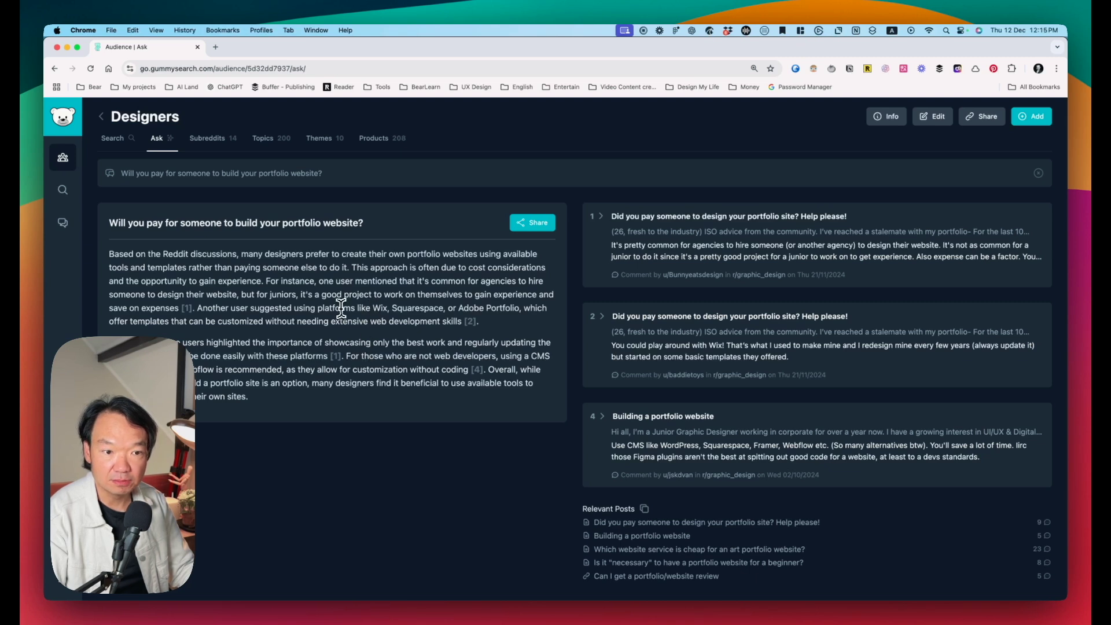
Highlight and then deselect the 'platforms like Wix' mention in the portfolio-website answer
{"action": "left_click_drag", "start_coordinate": [322, 309], "coordinate": [379, 308]}
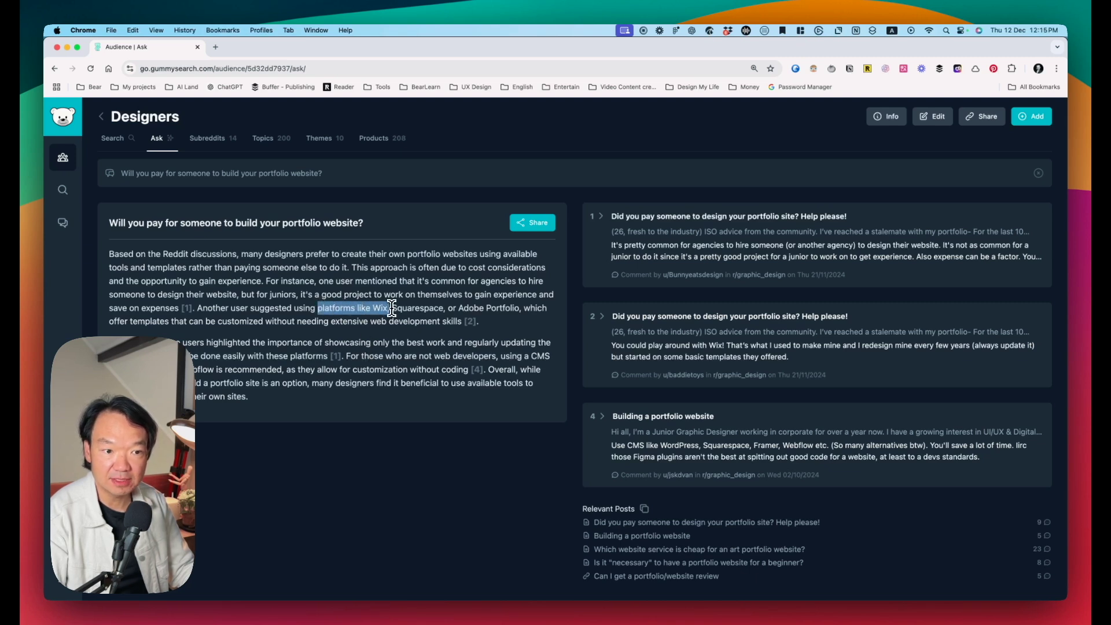
{"action": "left_click", "coordinate": [421, 318]}
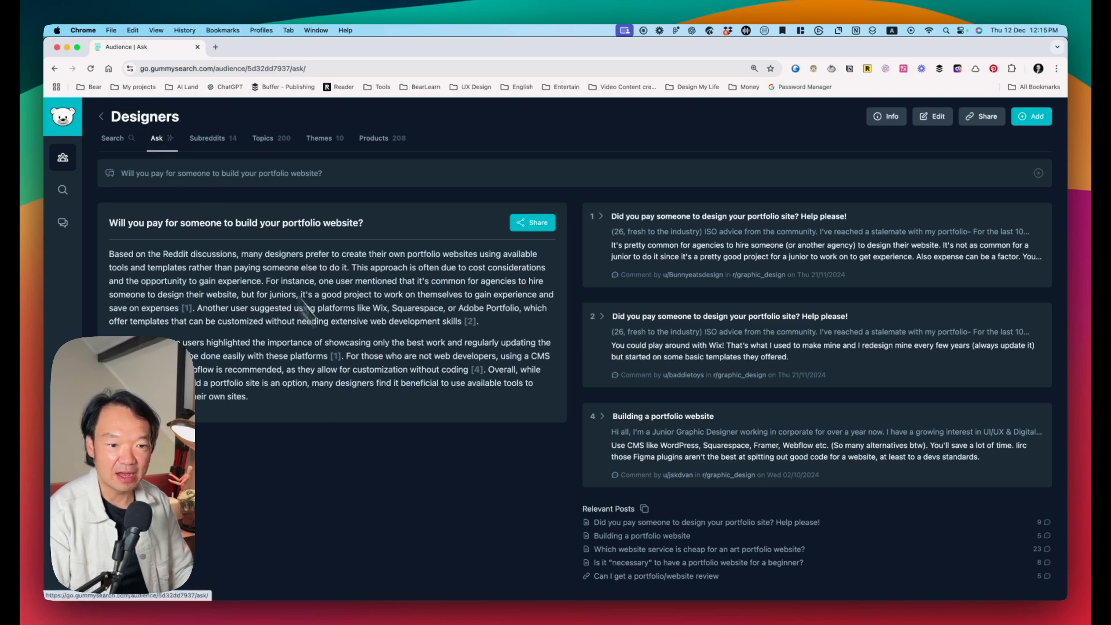
Reuse the recent question about busy senior designers paying for portfolio sites and submit it
{"action": "left_click", "coordinate": [214, 142]}
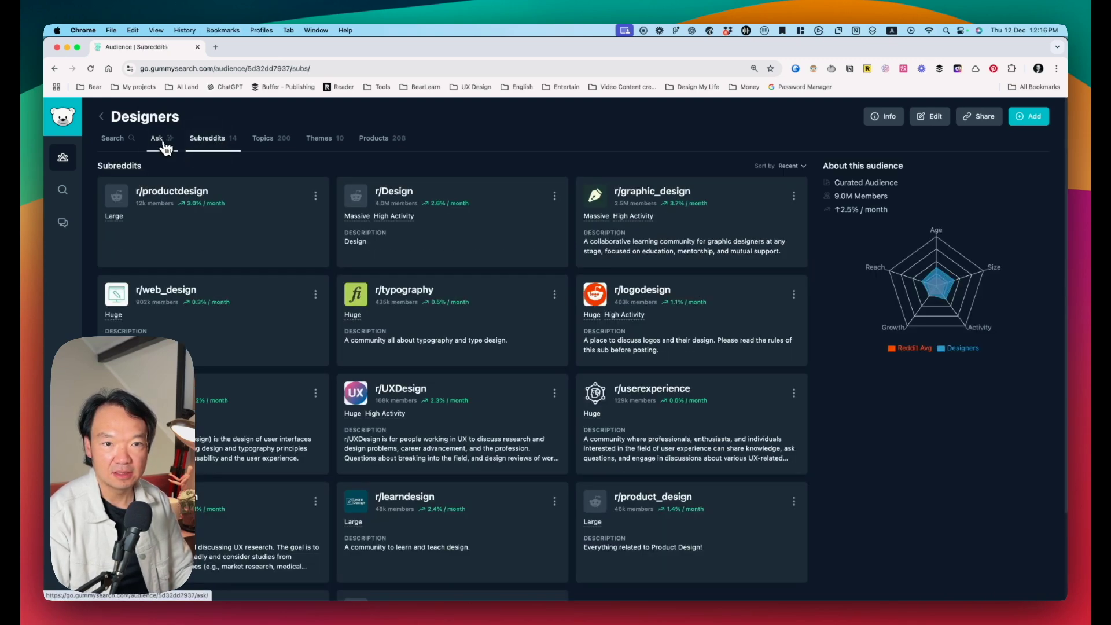
{"action": "left_click", "coordinate": [158, 140]}
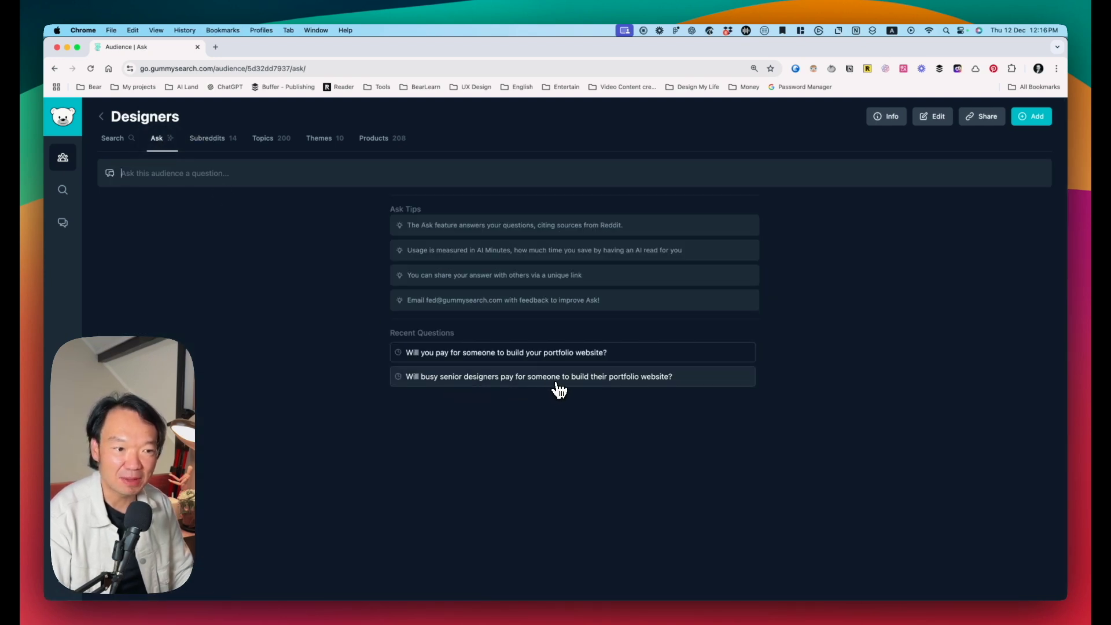
{"action": "left_click", "coordinate": [587, 388]}
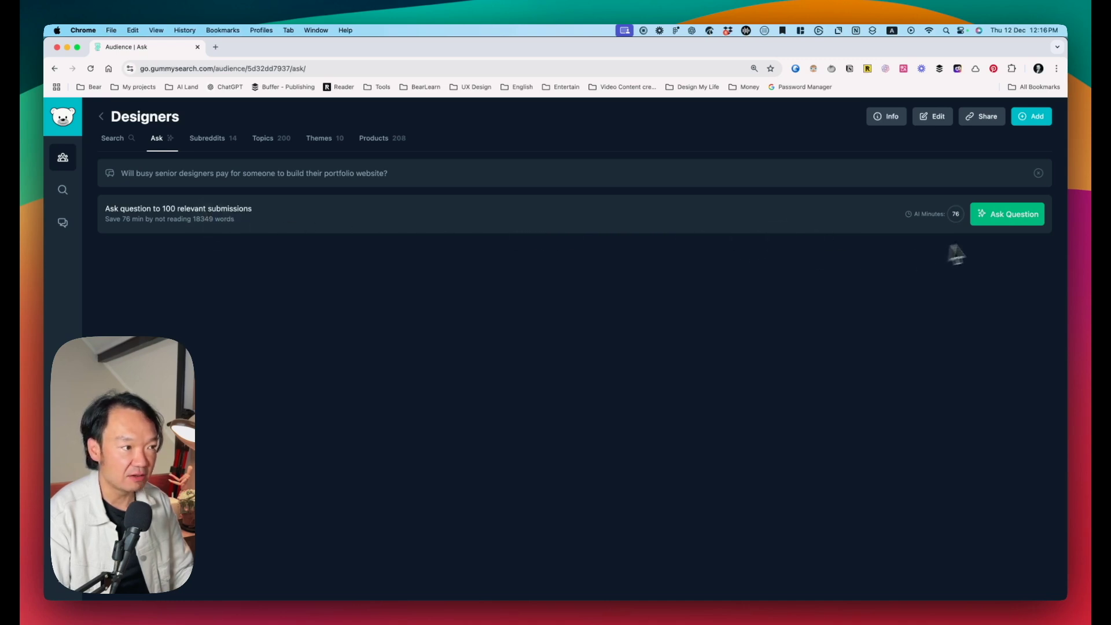
{"action": "left_click", "coordinate": [996, 222]}
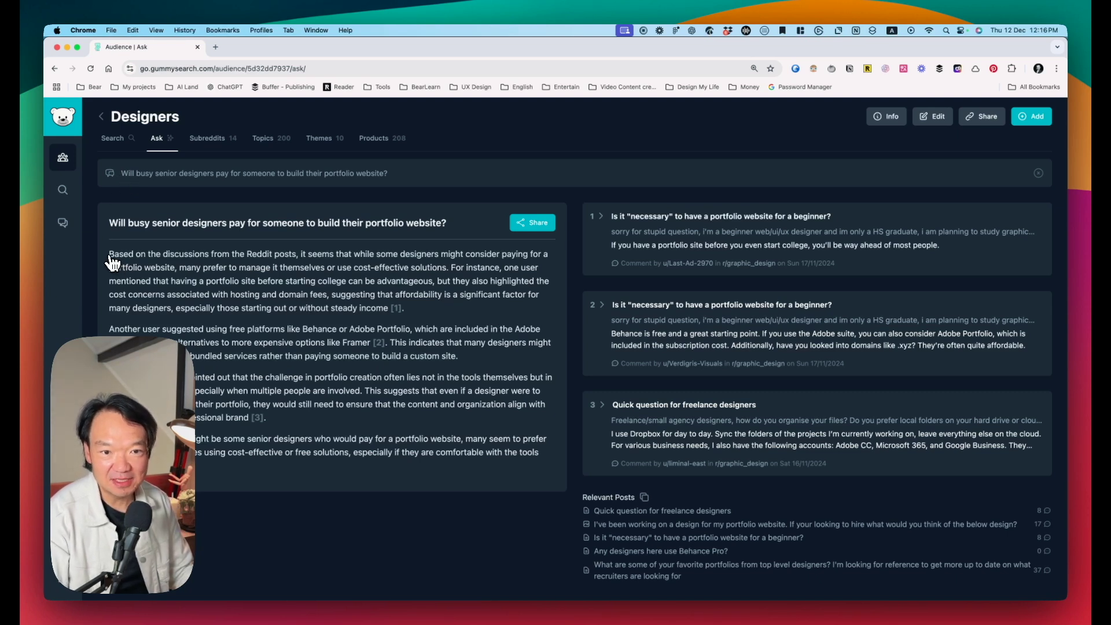
{"action": "left_click_drag", "start_coordinate": [110, 253], "coordinate": [278, 262]}
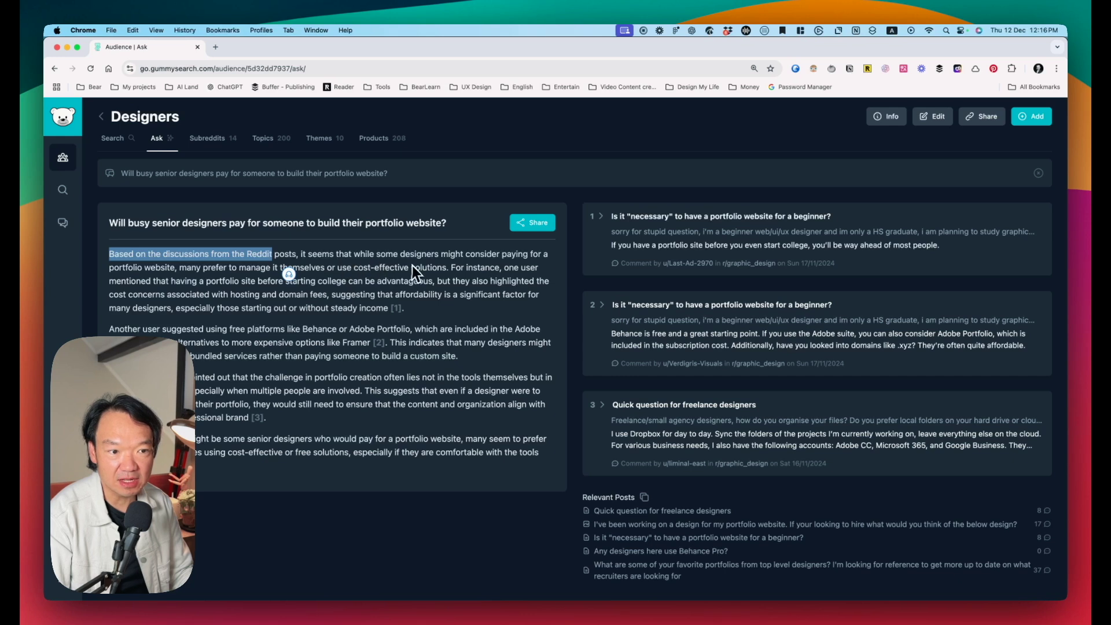
{"action": "left_click", "coordinate": [477, 257]}
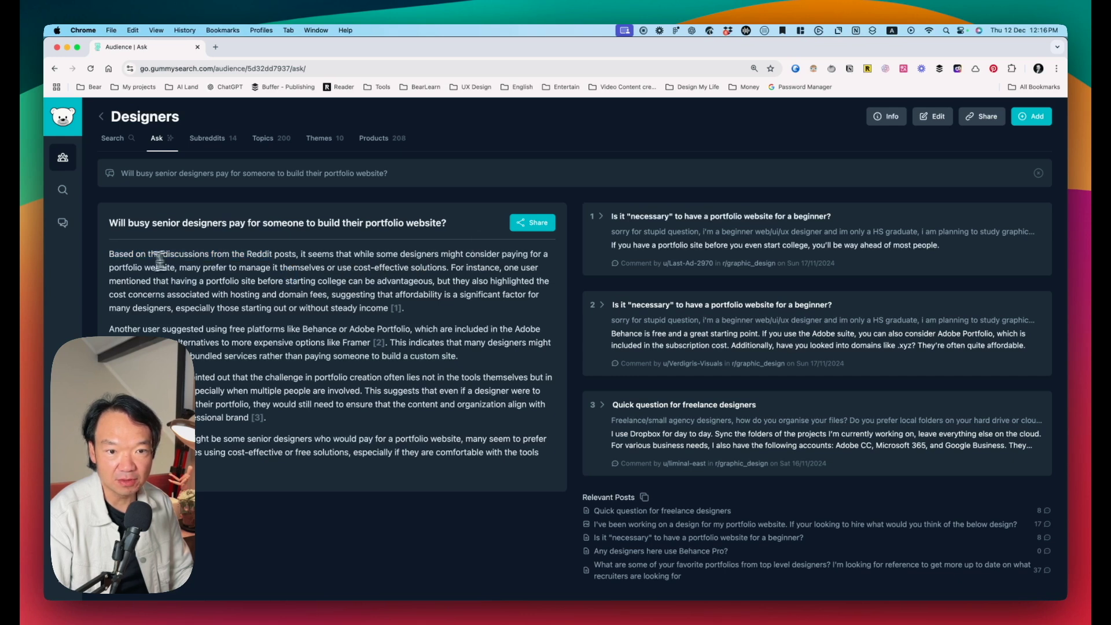
{"action": "left_click_drag", "start_coordinate": [189, 269], "coordinate": [357, 280]}
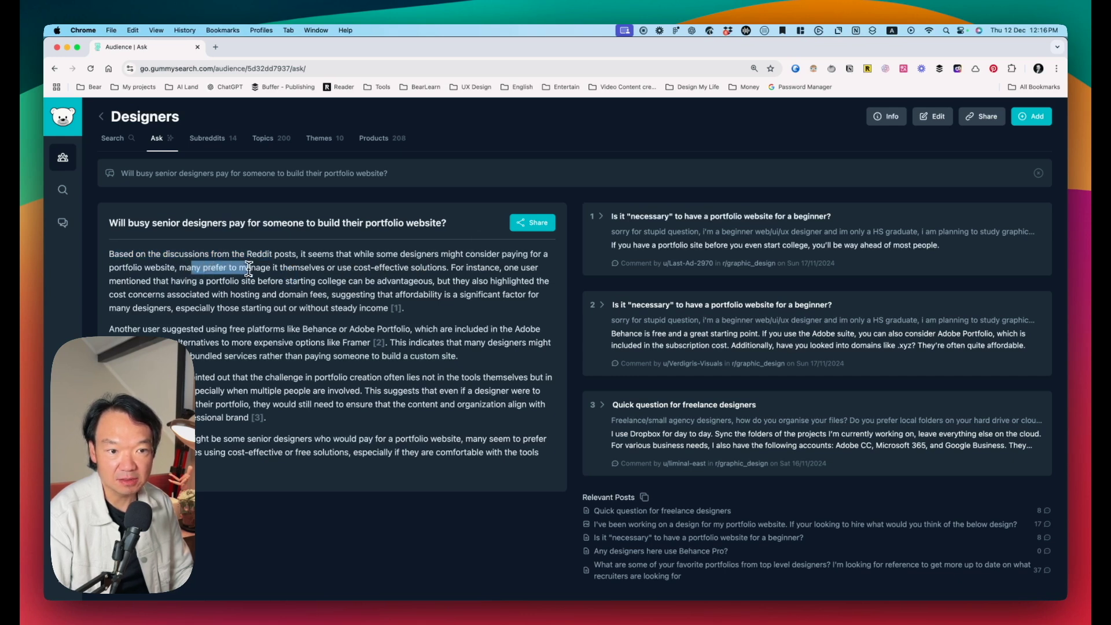
{"action": "left_click", "coordinate": [364, 295]}
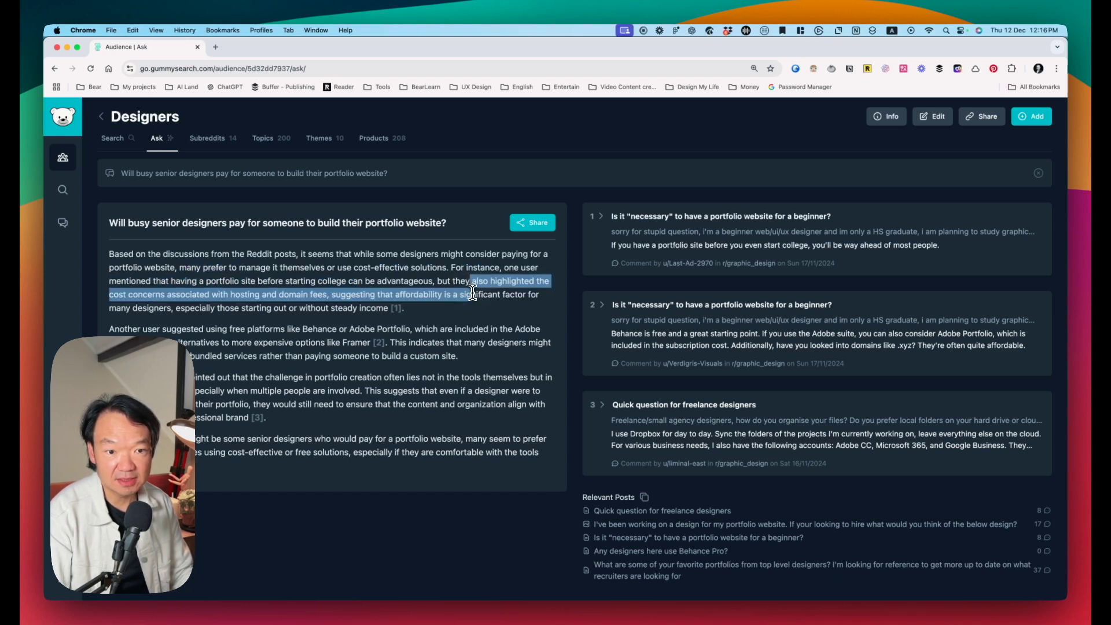
{"action": "left_click_drag", "start_coordinate": [472, 281], "coordinate": [465, 317]}
{"action": "left_click", "coordinate": [335, 308]}
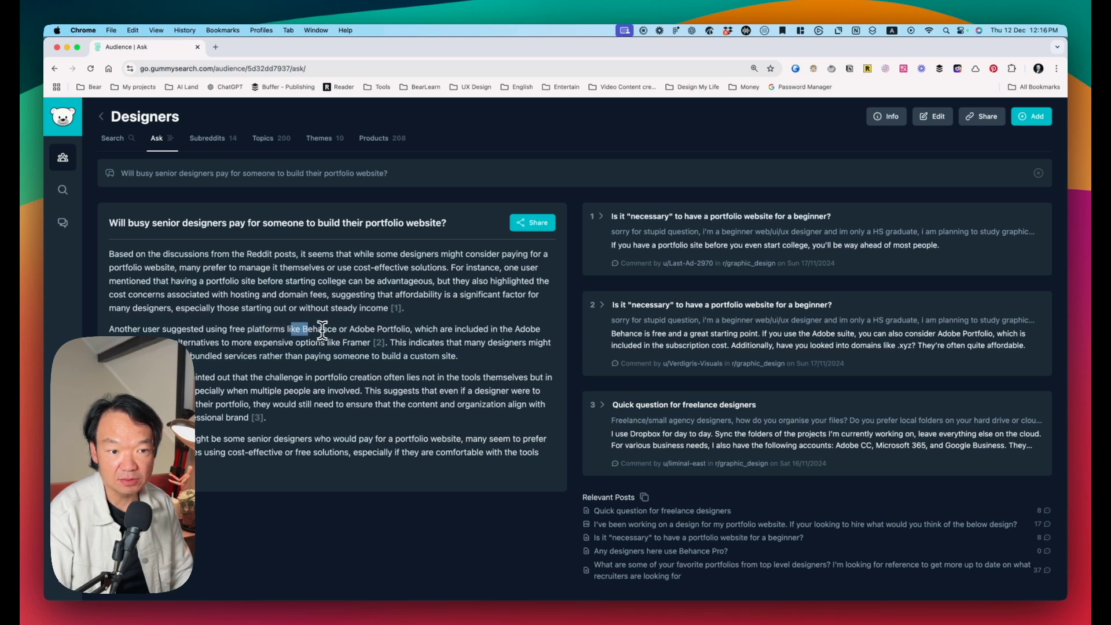
{"action": "left_click", "coordinate": [254, 397]}
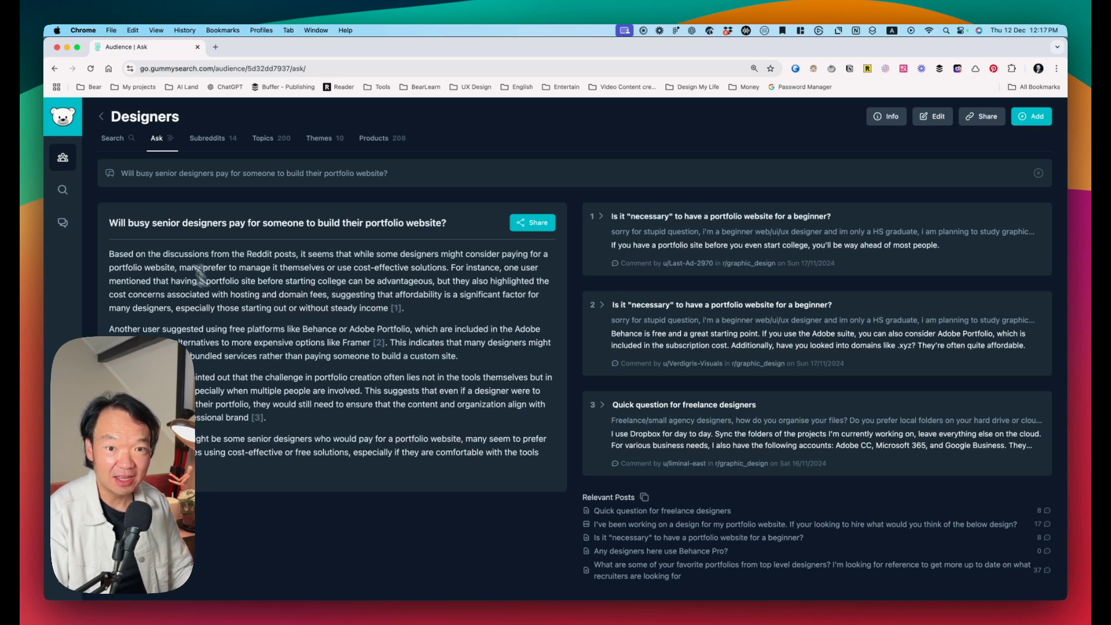
Use the back arrow beside 'Designers' to return to the saved Audiences page
{"action": "left_click", "coordinate": [97, 113]}
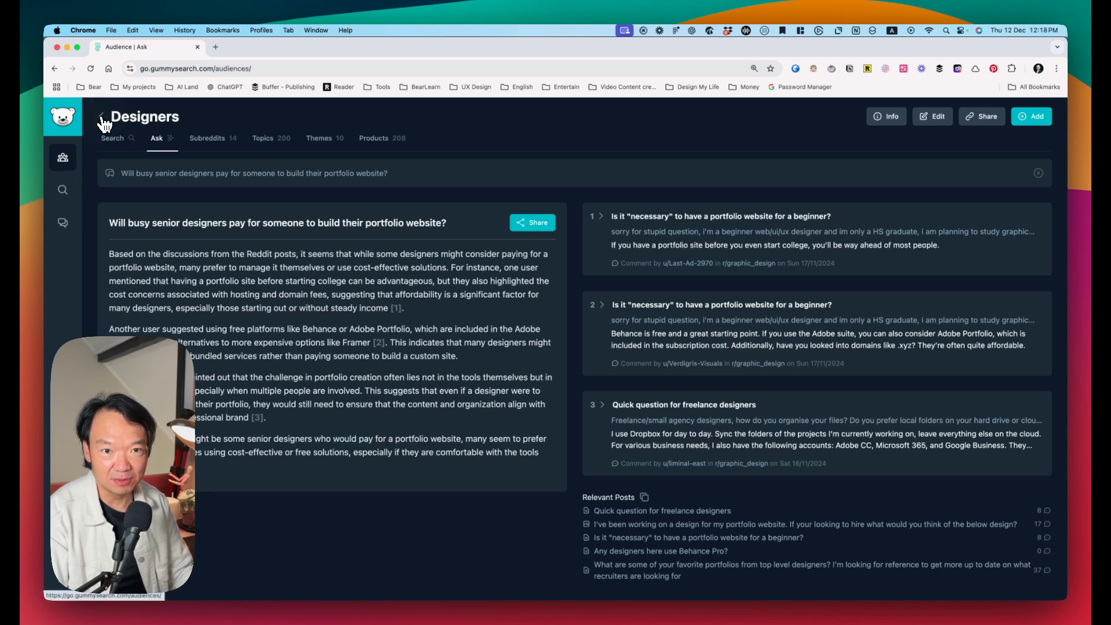